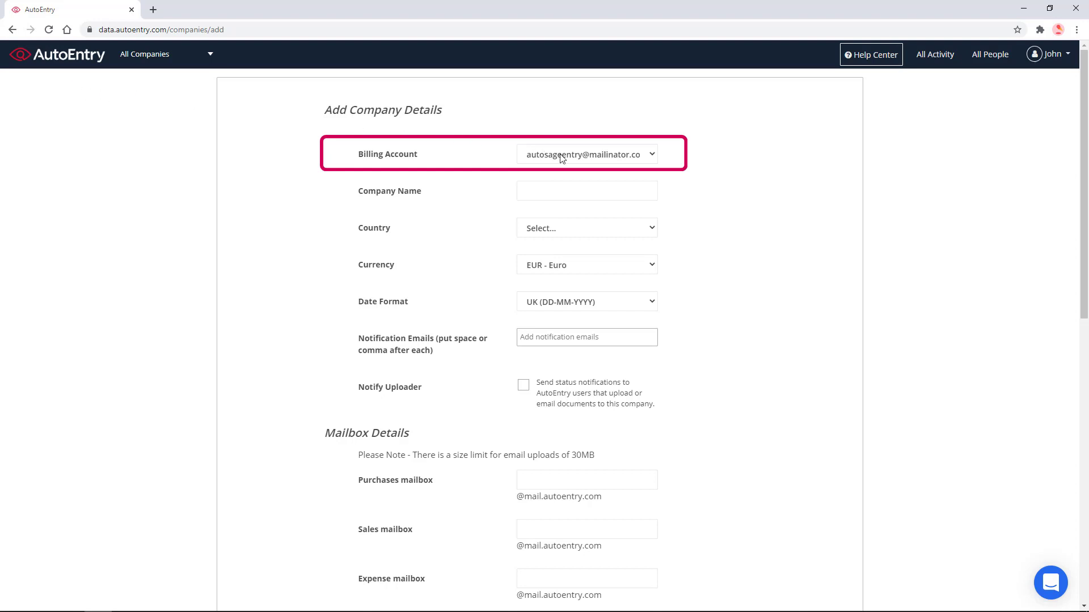
# Check the billing account choices for the new company and enter Universal Construction Ltd as the company name.
pyautogui.click(605, 155)
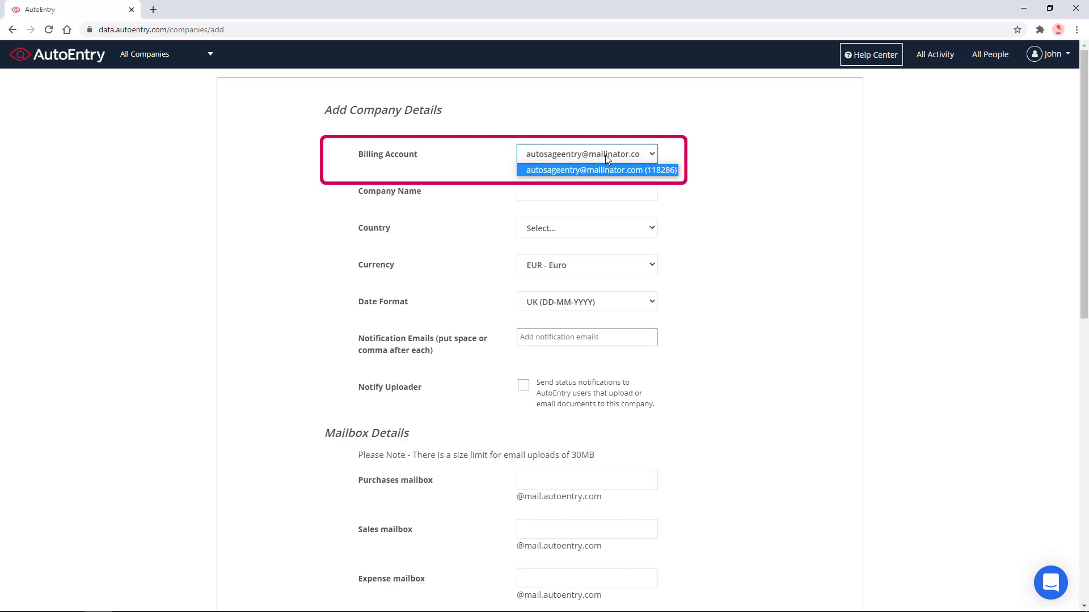
pyautogui.click(604, 155)
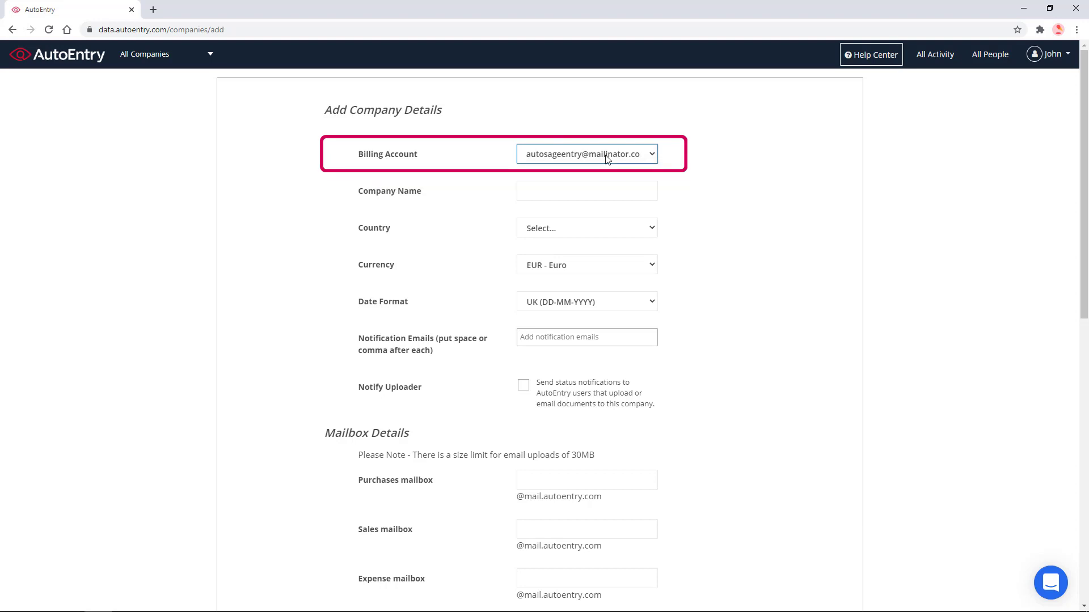
pyautogui.click(593, 191)
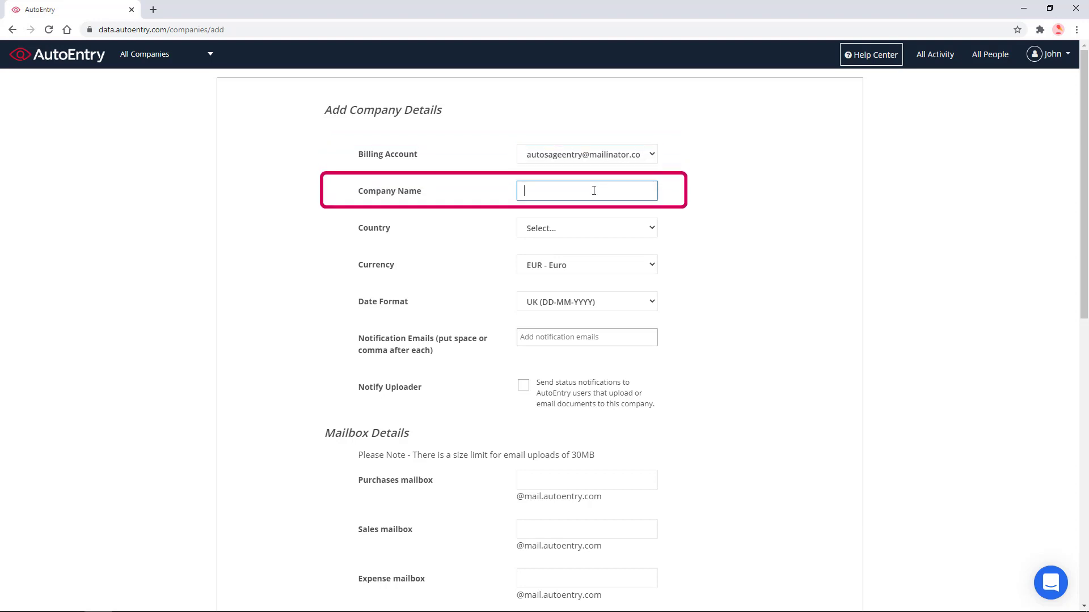
pyautogui.write('Universal Construction Ltd')
# Set the company's country to Canada, keep CAD - Canadian Dollar as its currency, and set the date format to US (MM-DD-YYYY).
pyautogui.click(635, 233)
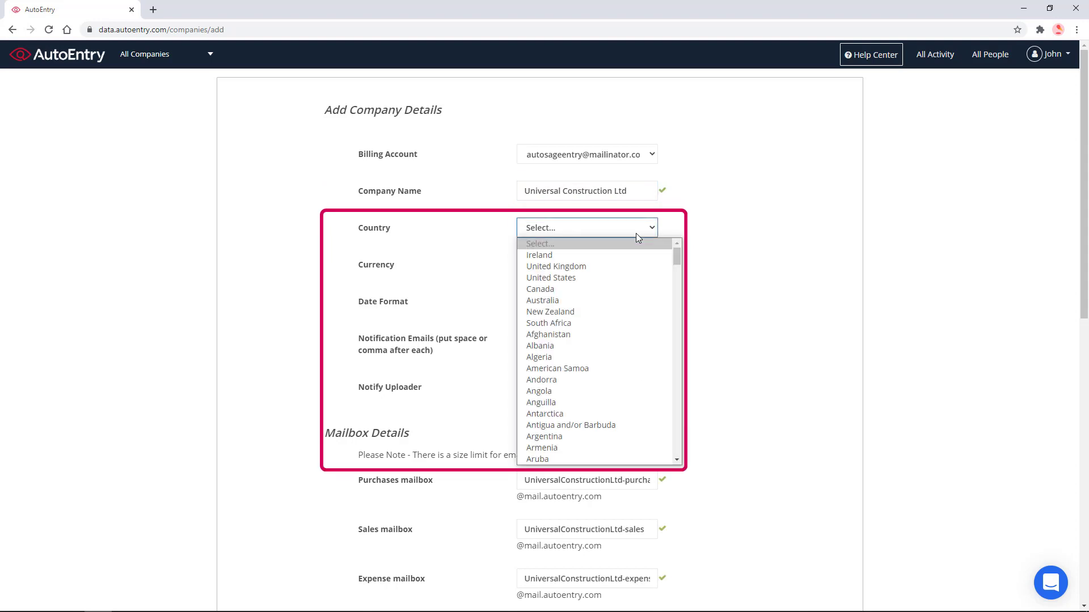
pyautogui.click(621, 289)
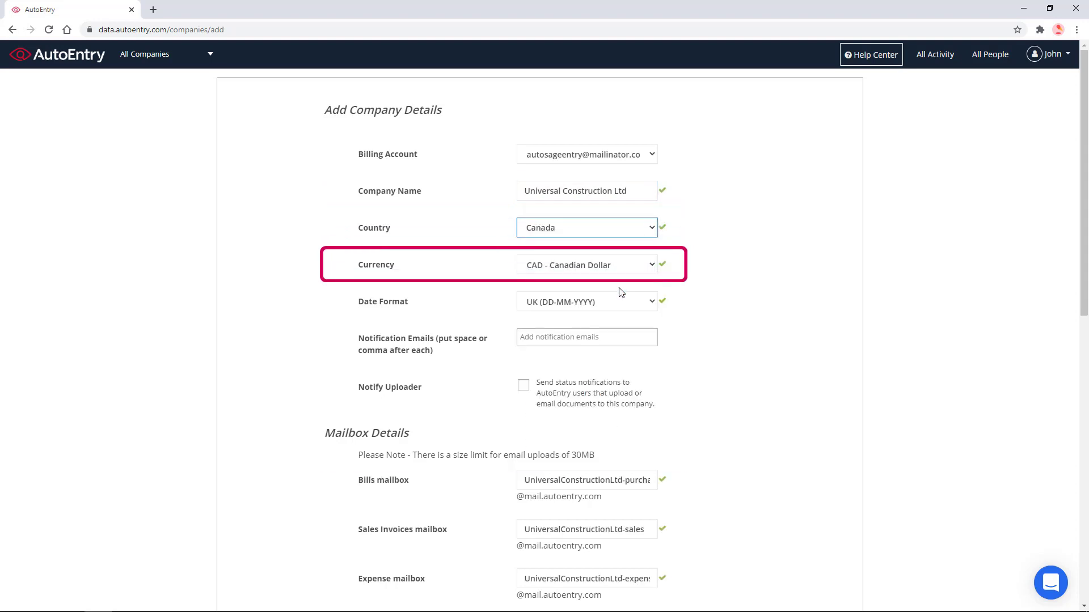
pyautogui.click(641, 268)
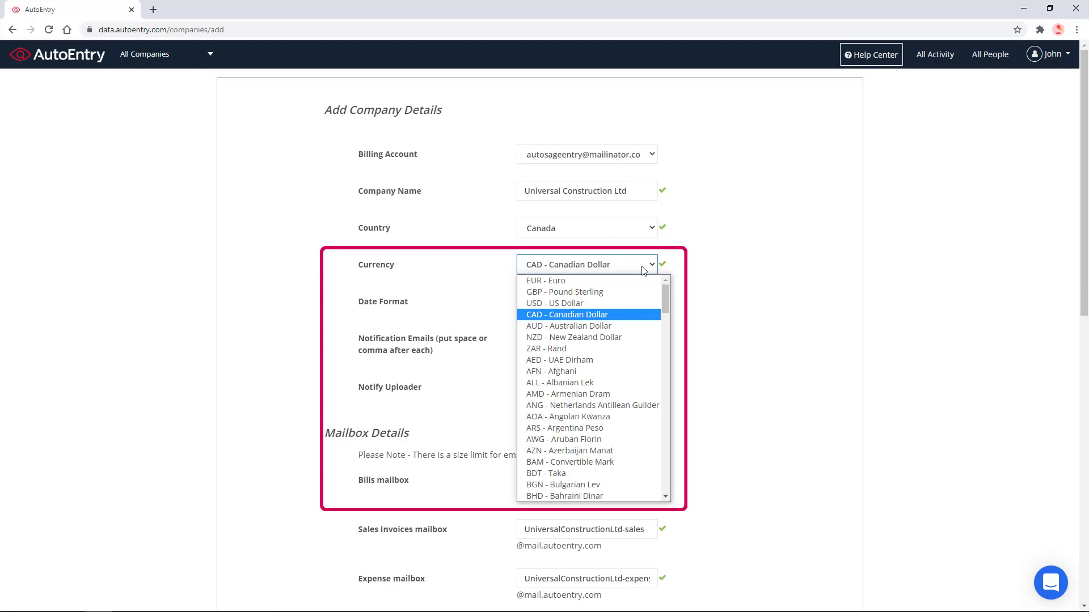
pyautogui.click(644, 271)
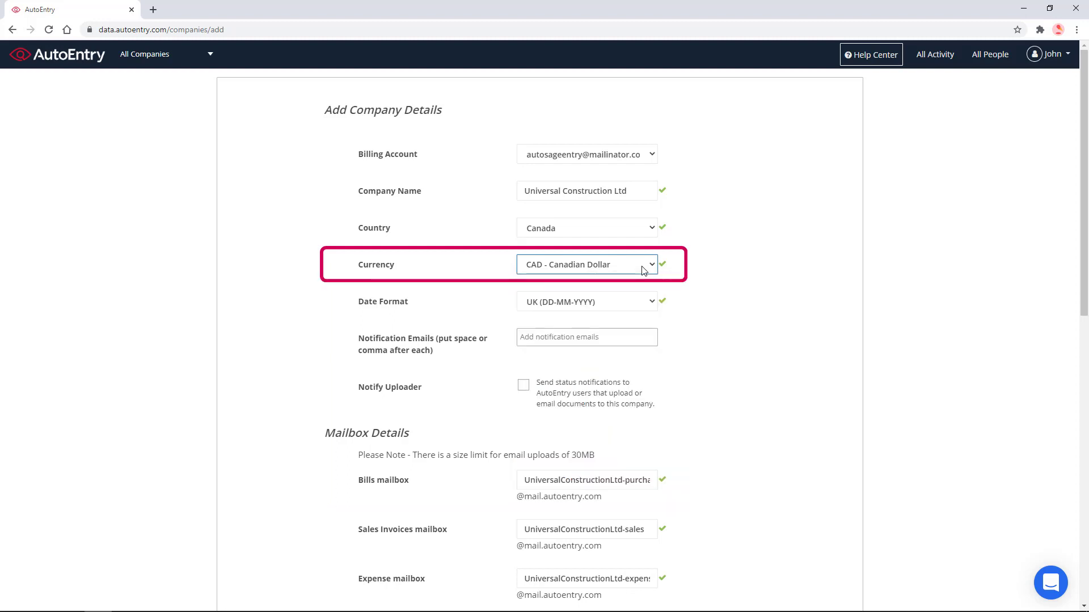
pyautogui.click(627, 303)
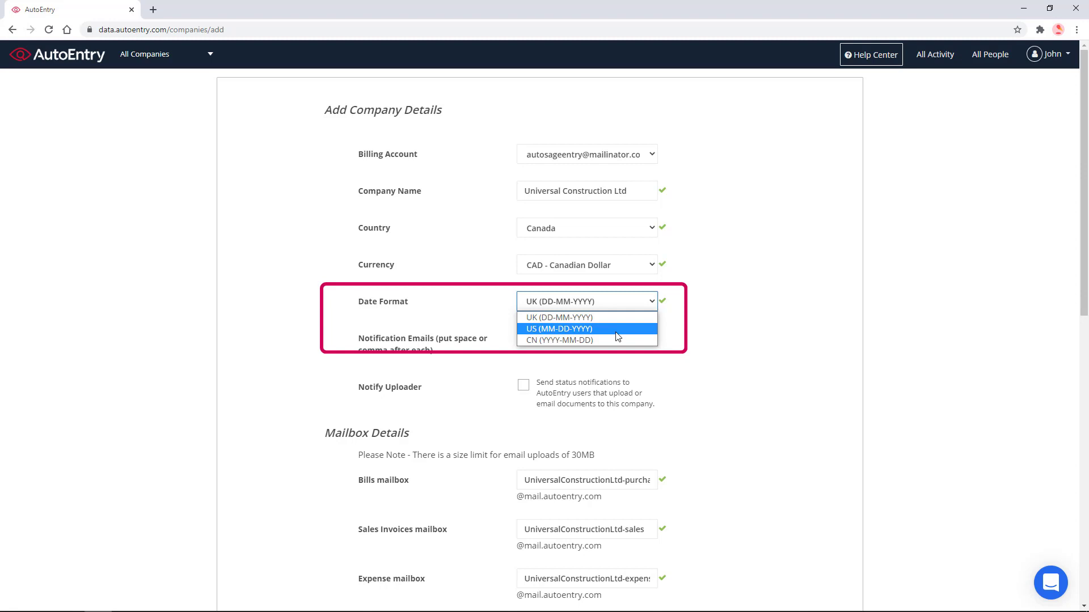
pyautogui.click(618, 329)
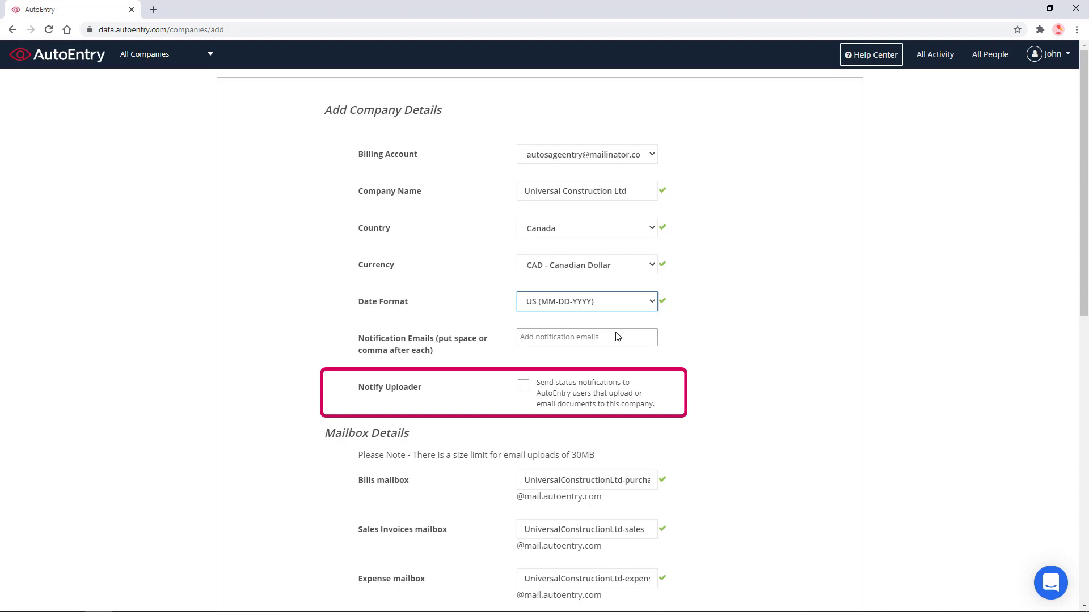
# Review the mailbox and accounting software details, keep their default settings, and create the company.
pyautogui.scroll(-5, 617, 337)
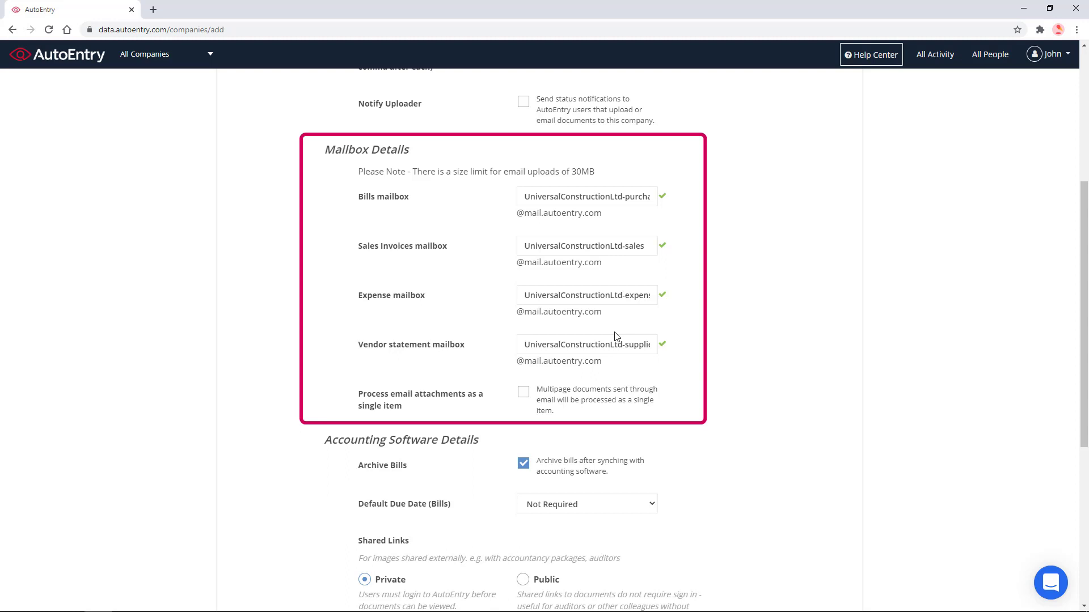
pyautogui.click(610, 201)
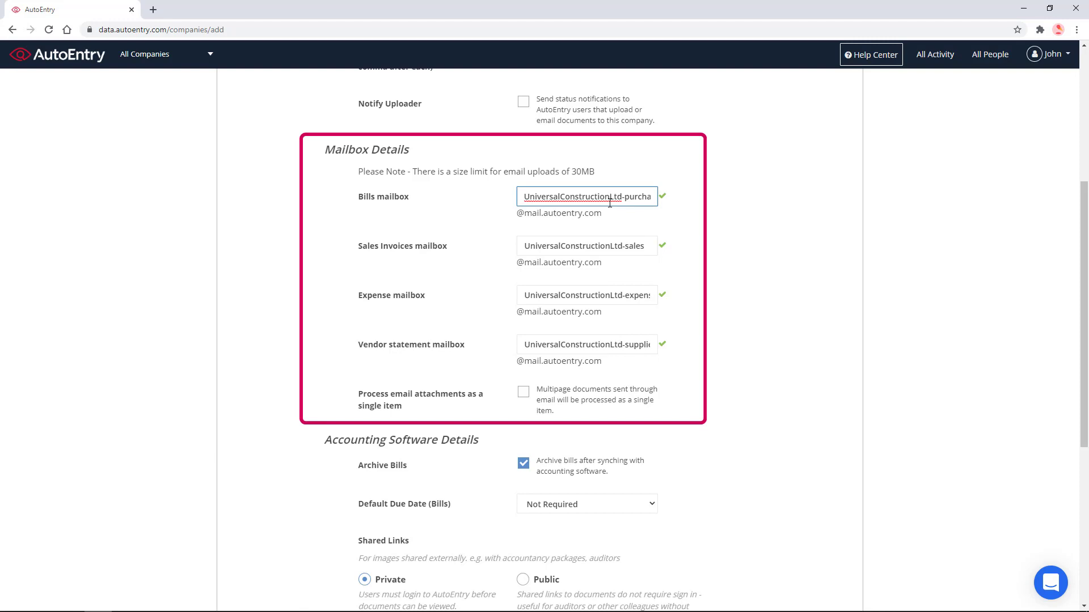
pyautogui.scroll(-5, 610, 203)
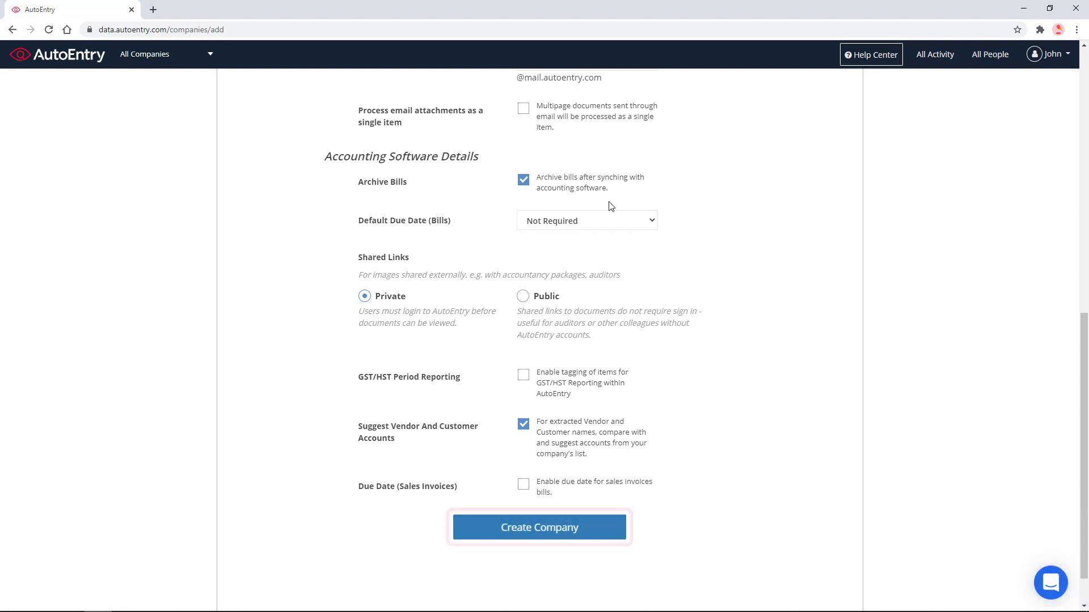
pyautogui.click(568, 526)
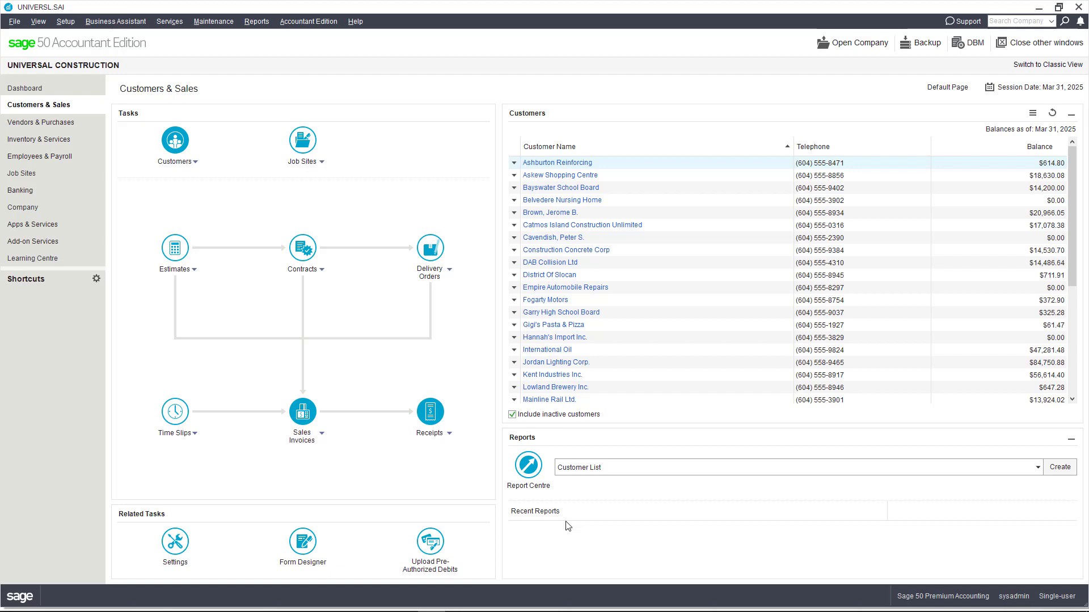
# Switch to Sage 50 and open the user setup for Universal Construction, authenticating with the sysadmin account password.
pyautogui.click(65, 21)
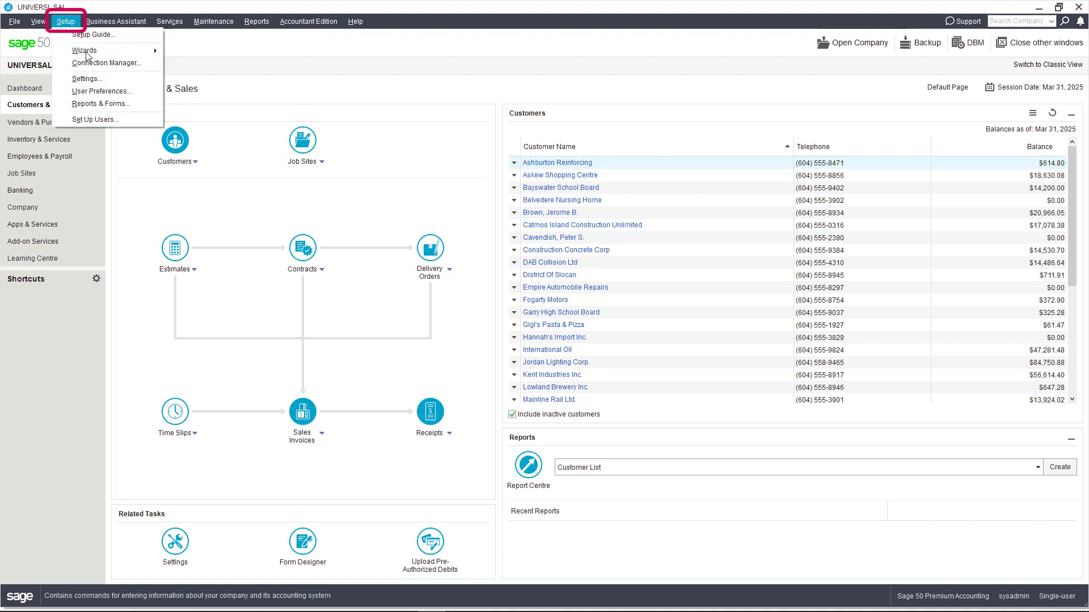
pyautogui.click(111, 124)
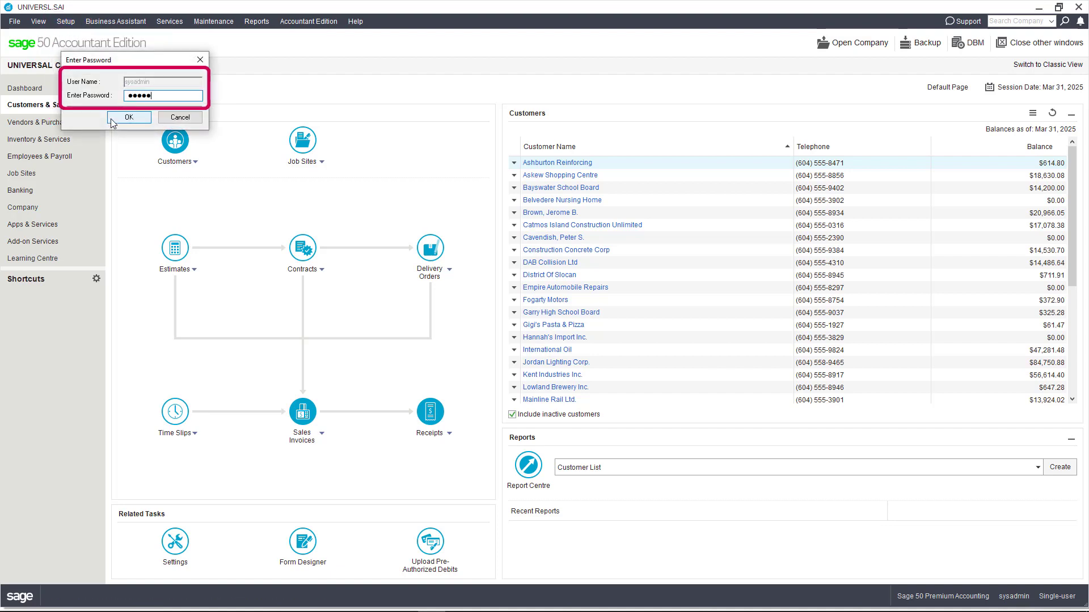
pyautogui.click(111, 119)
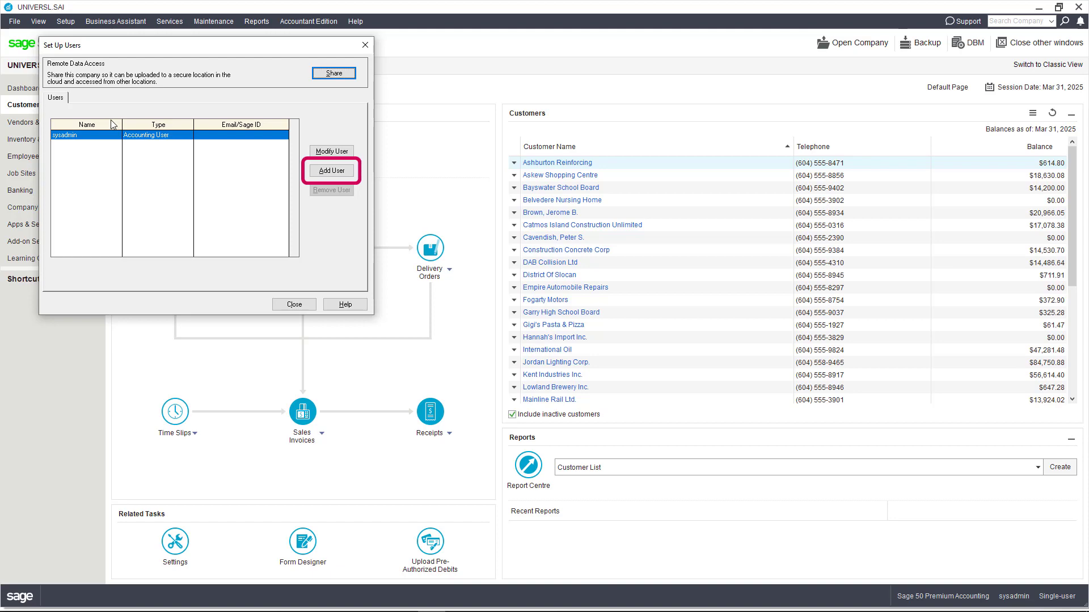
# Add a new accounting user named autoentry, entering and re-entering the user's password.
pyautogui.click(331, 171)
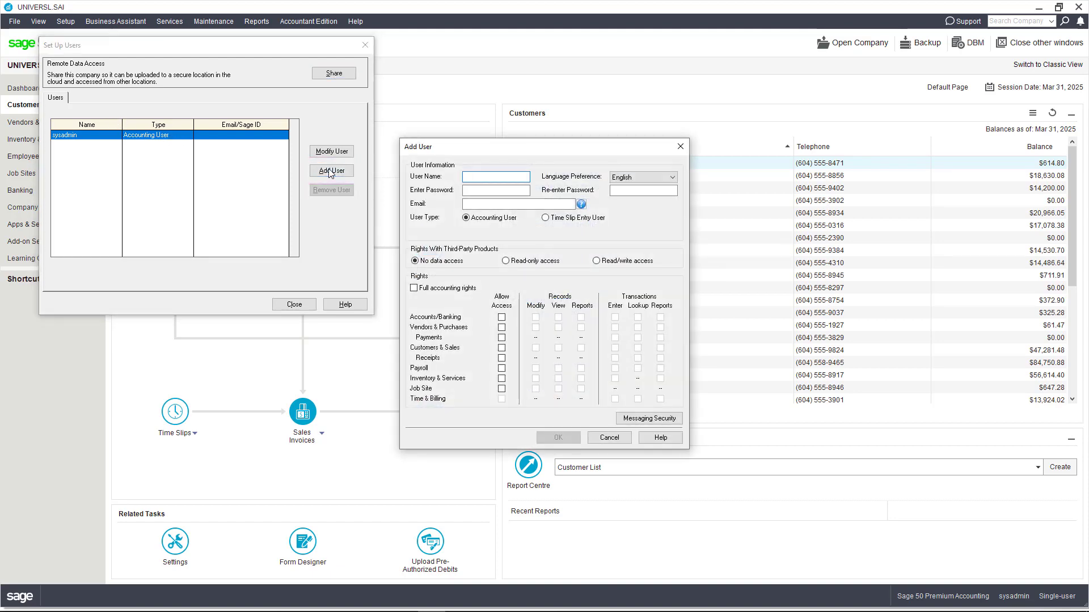
pyautogui.write('autoentry')
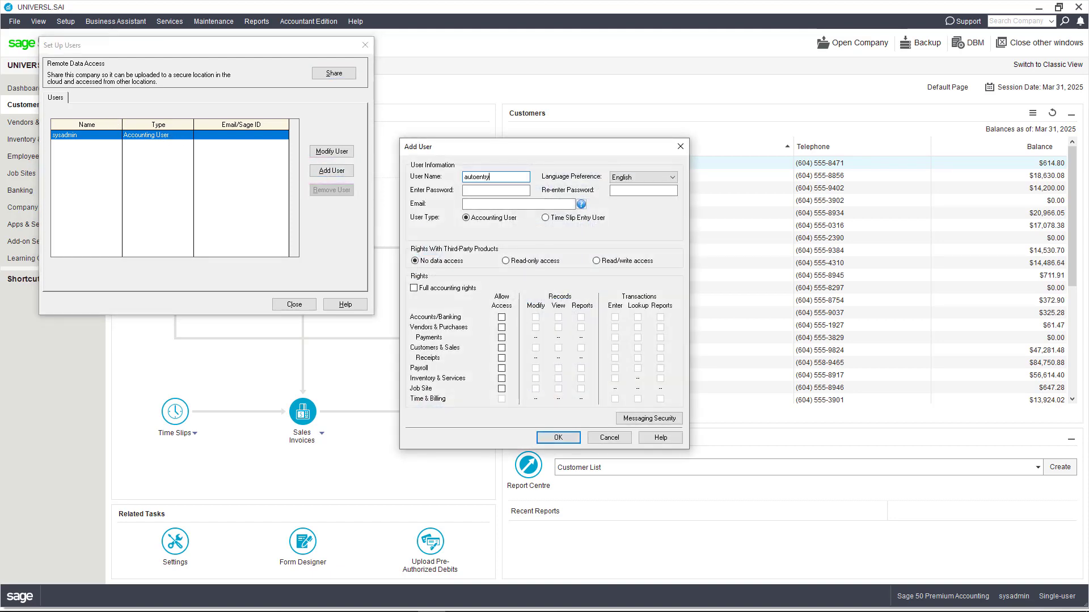
pyautogui.click(499, 192)
pyautogui.write('*******')
pyautogui.press('Tab')
pyautogui.write('*******')
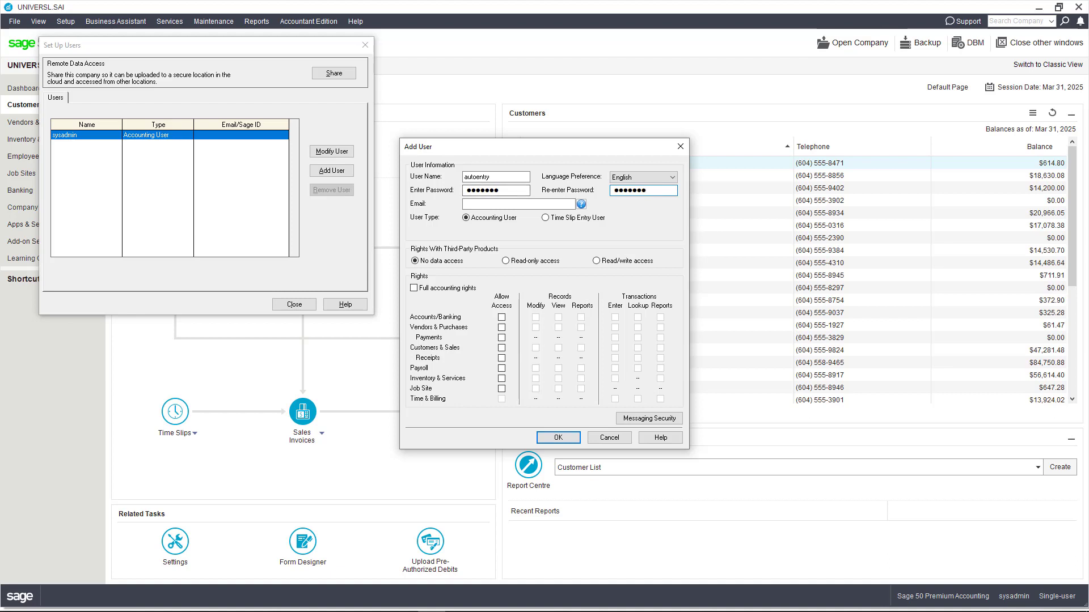
# Give the autoentry user read/write access for third-party products and full accounting rights, keep English as its language, and save the user.
pyautogui.click(597, 260)
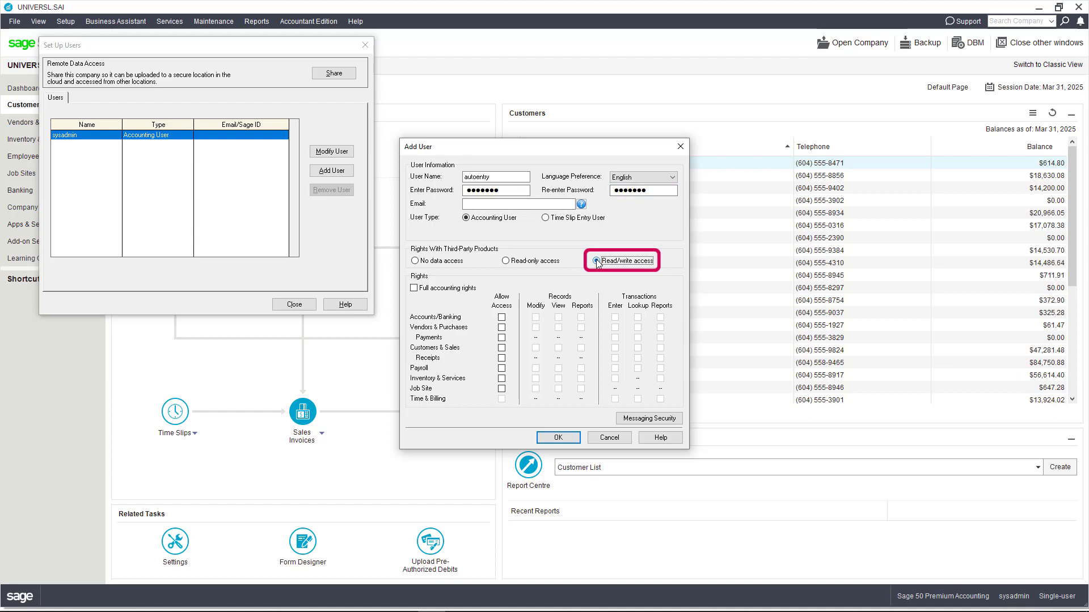
pyautogui.click(414, 289)
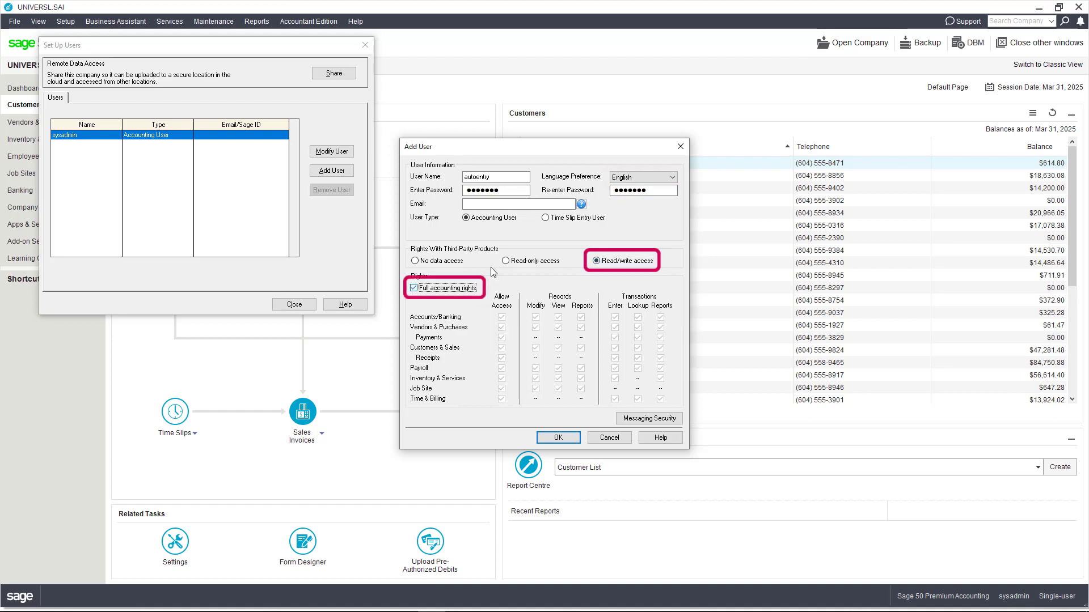
pyautogui.click(671, 177)
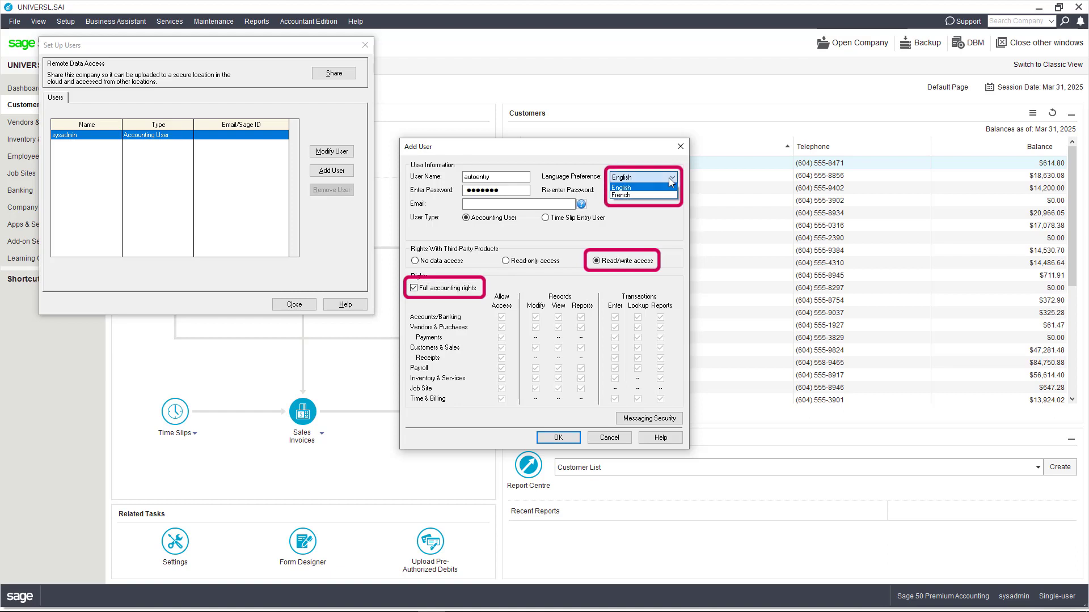
pyautogui.click(670, 180)
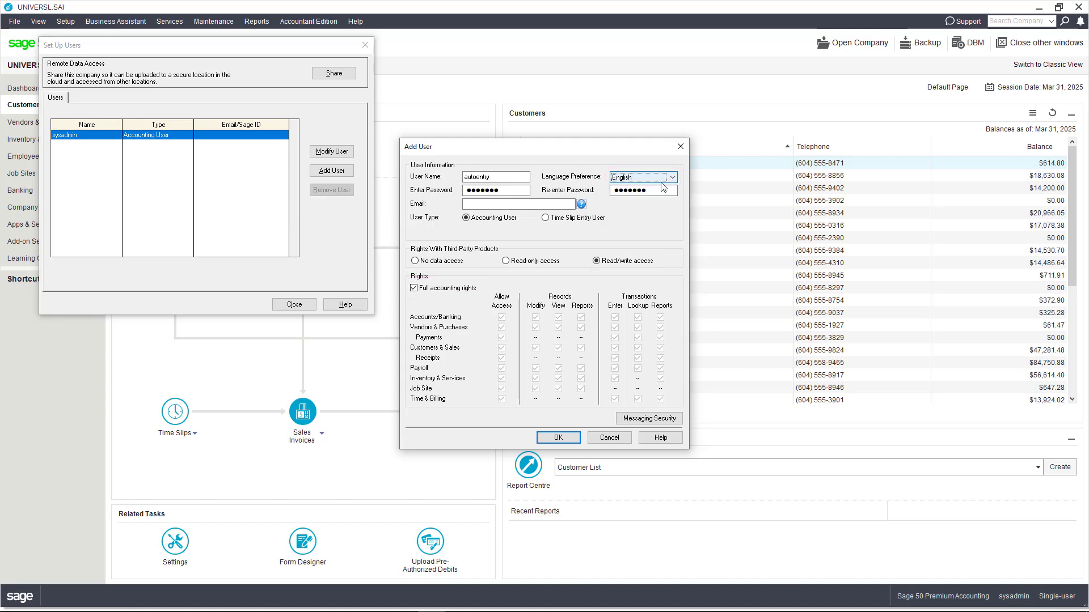
pyautogui.click(559, 437)
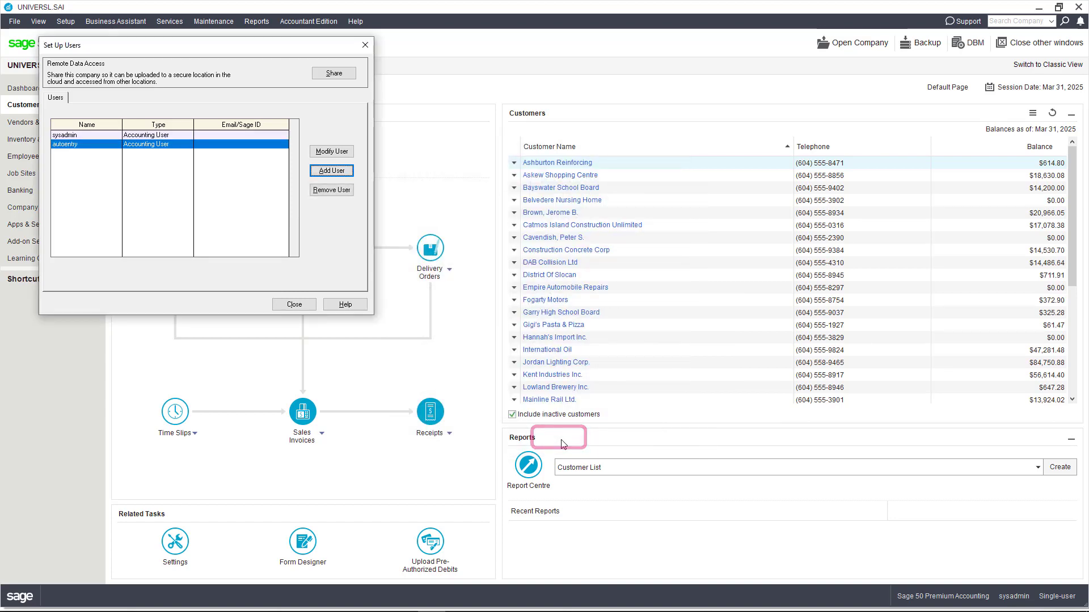
pyautogui.click(294, 304)
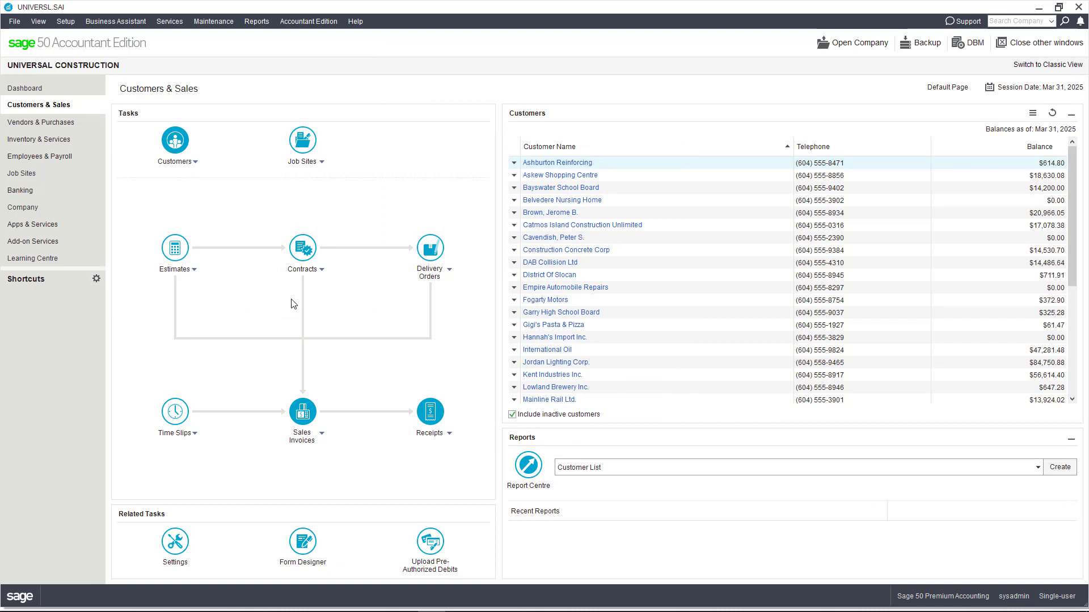
# Check the company file's name and location in its file properties, and close Sage 50.
pyautogui.click(18, 27)
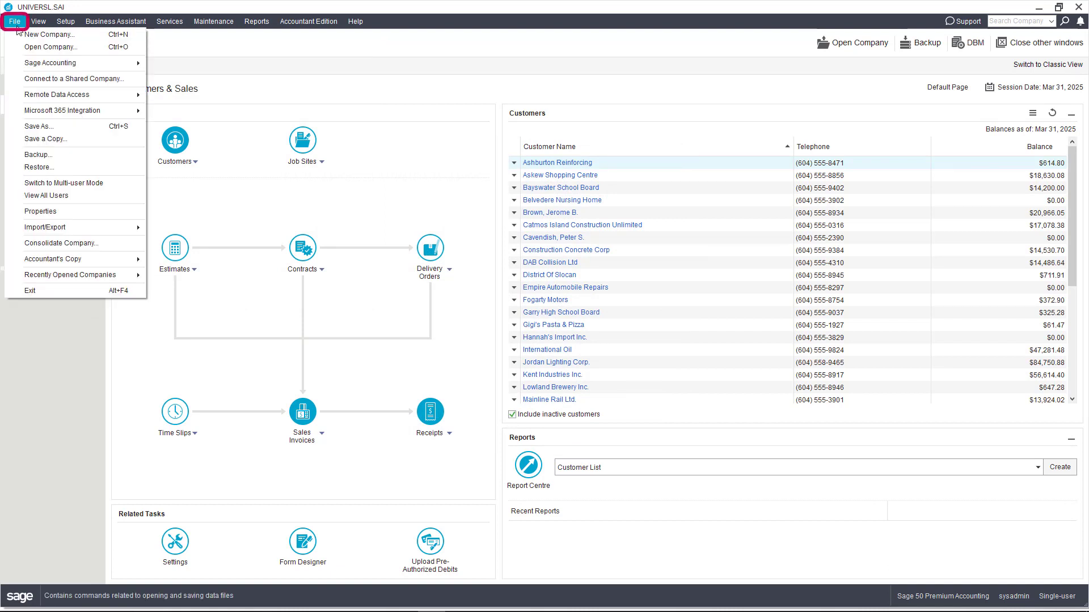
pyautogui.click(55, 211)
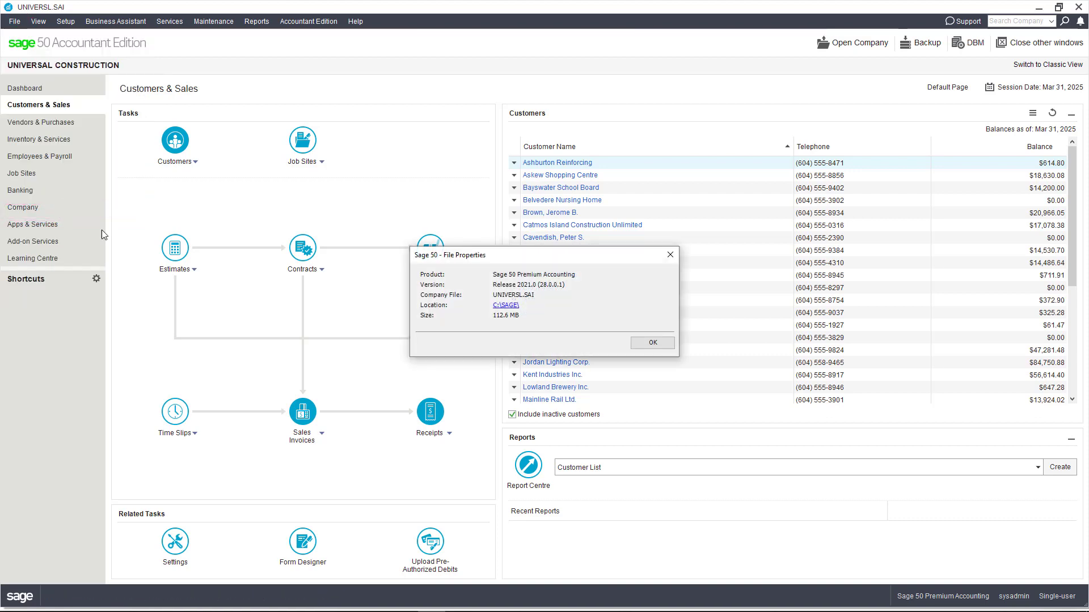
pyautogui.click(640, 344)
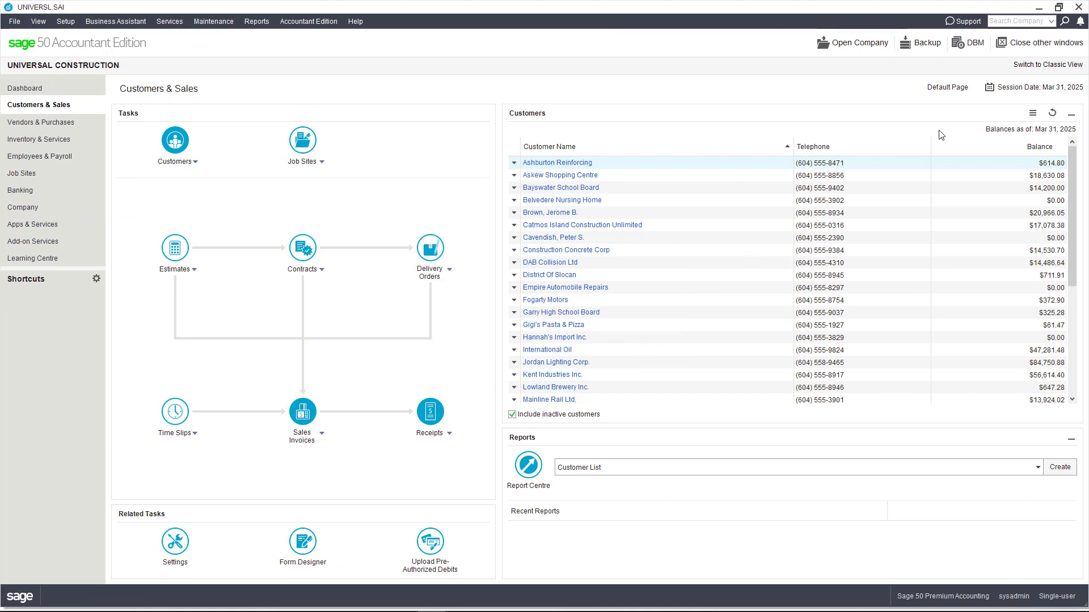
pyautogui.click(1075, 7)
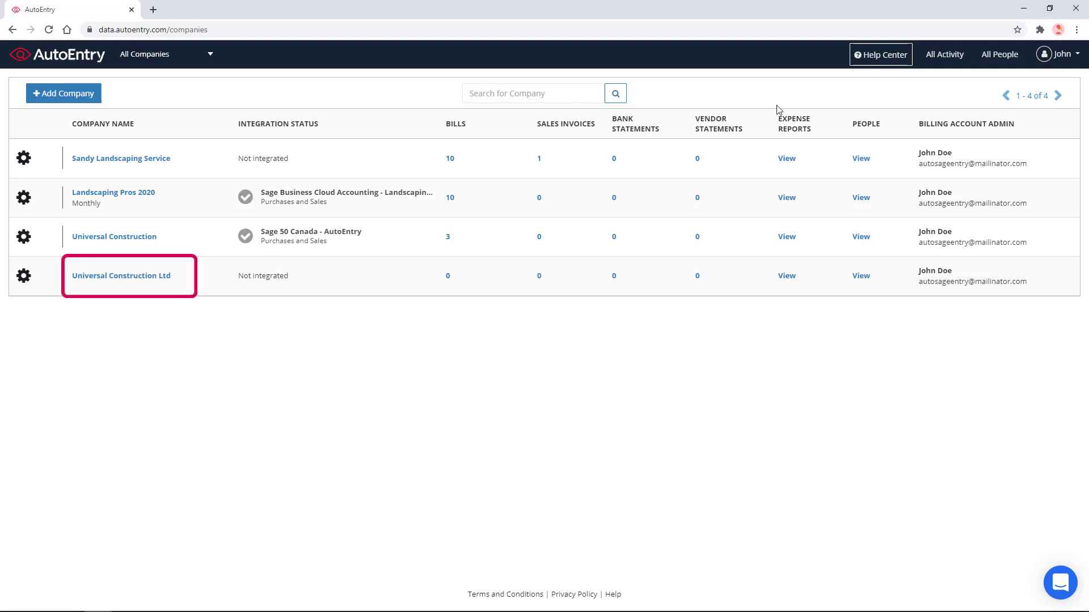
# Switch to AutoEntry, open Universal Construction Ltd, and start its integration with Sage 50 Canada.
pyautogui.click(122, 282)
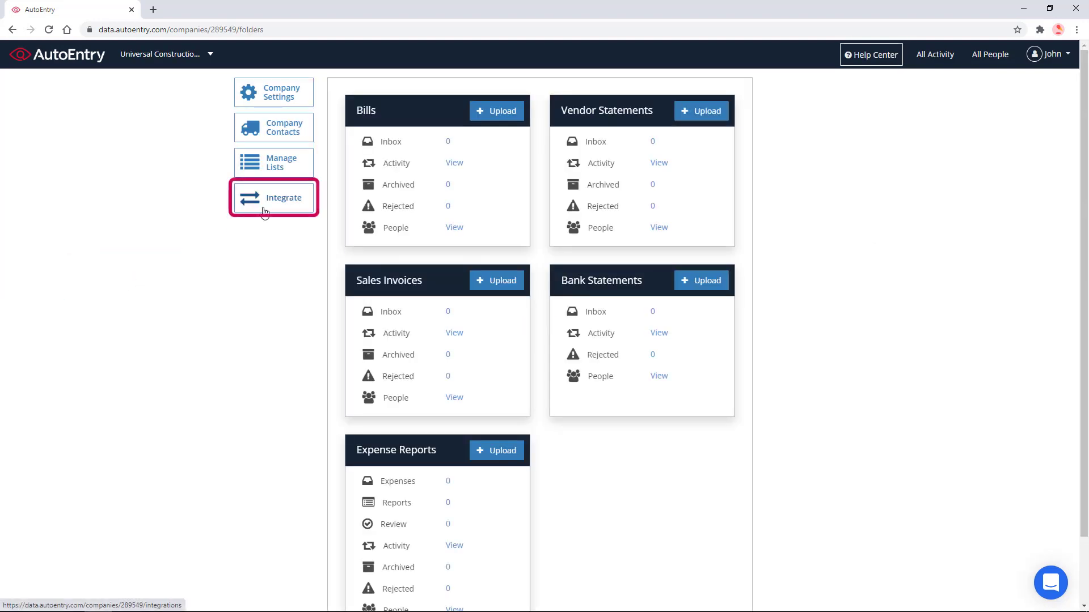
pyautogui.click(259, 216)
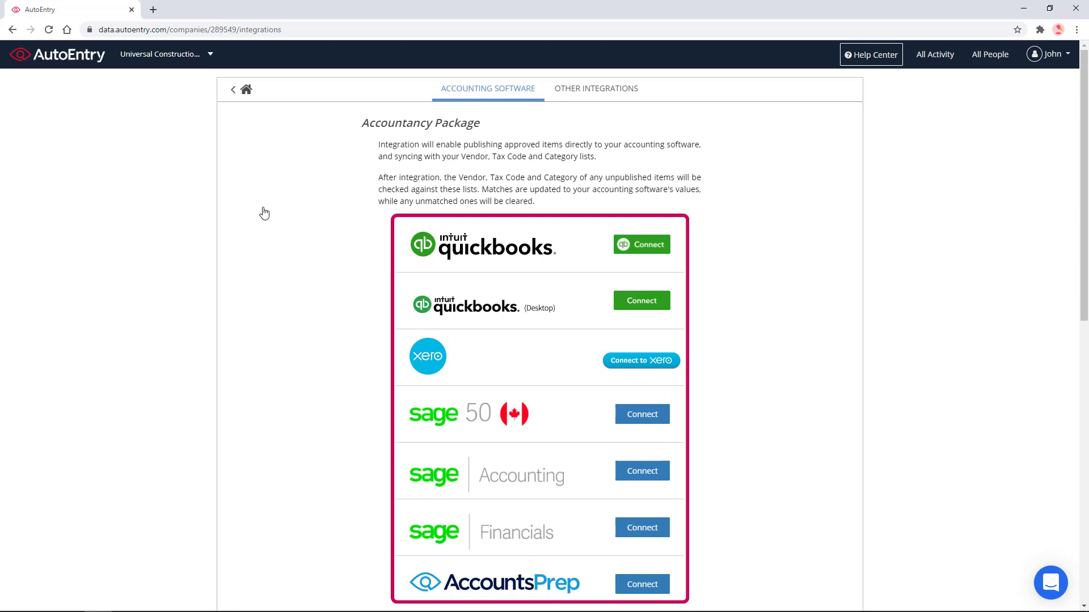
pyautogui.click(667, 421)
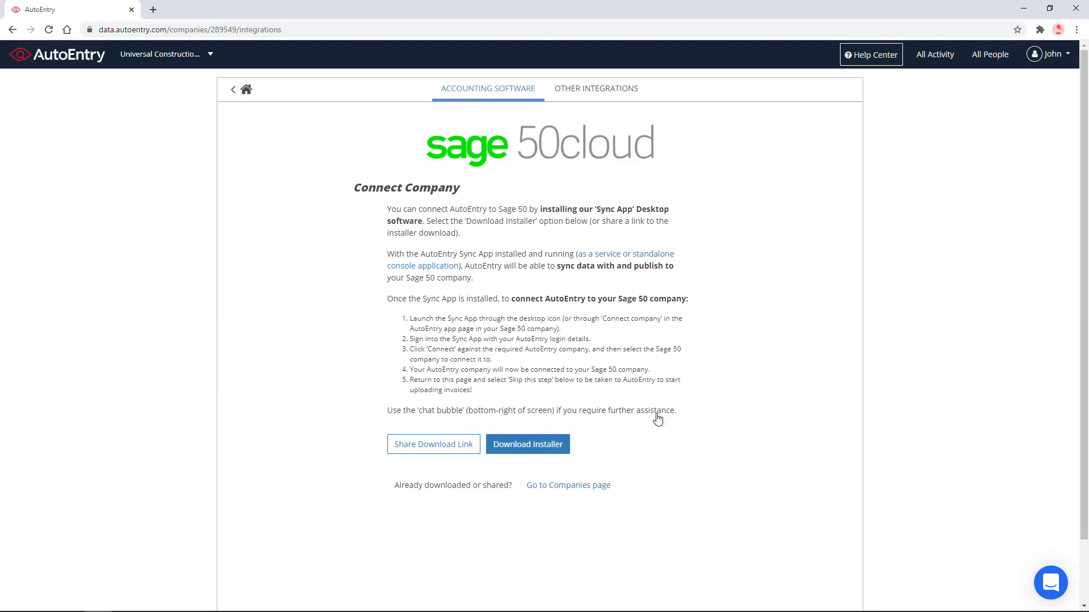
# Download and run the AutoEntry Desktop Sync installer, accept the license terms, and start the installation.
pyautogui.click(536, 446)
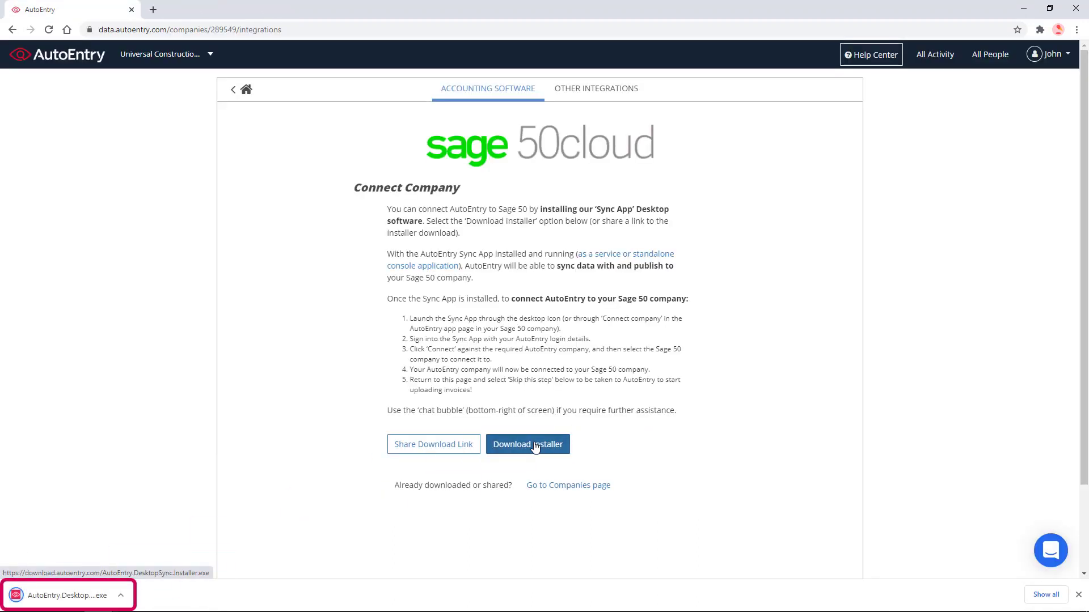
pyautogui.click(47, 593)
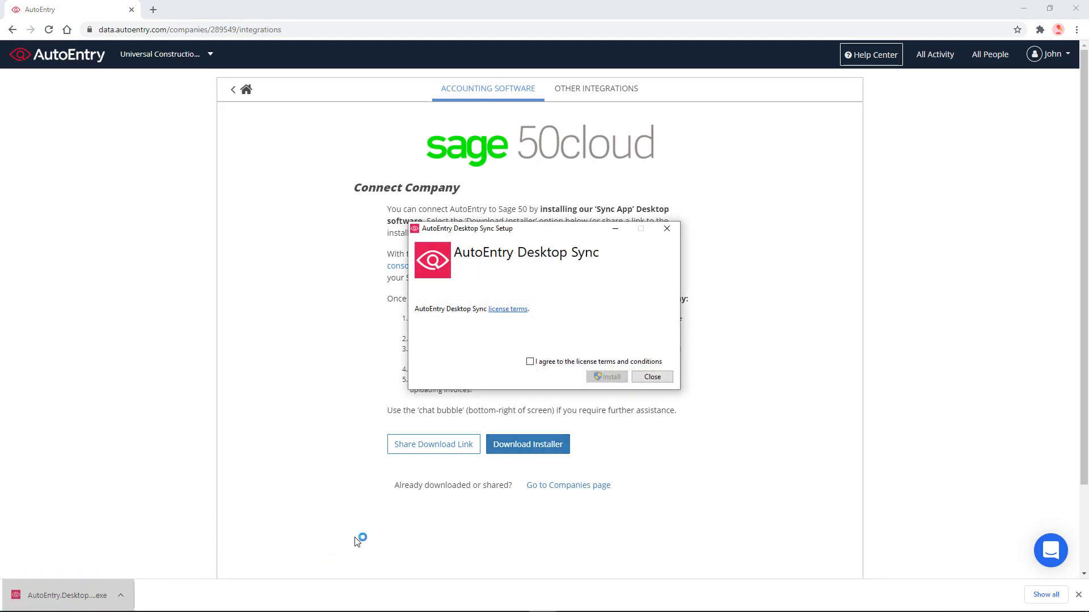
pyautogui.click(530, 362)
pyautogui.click(617, 379)
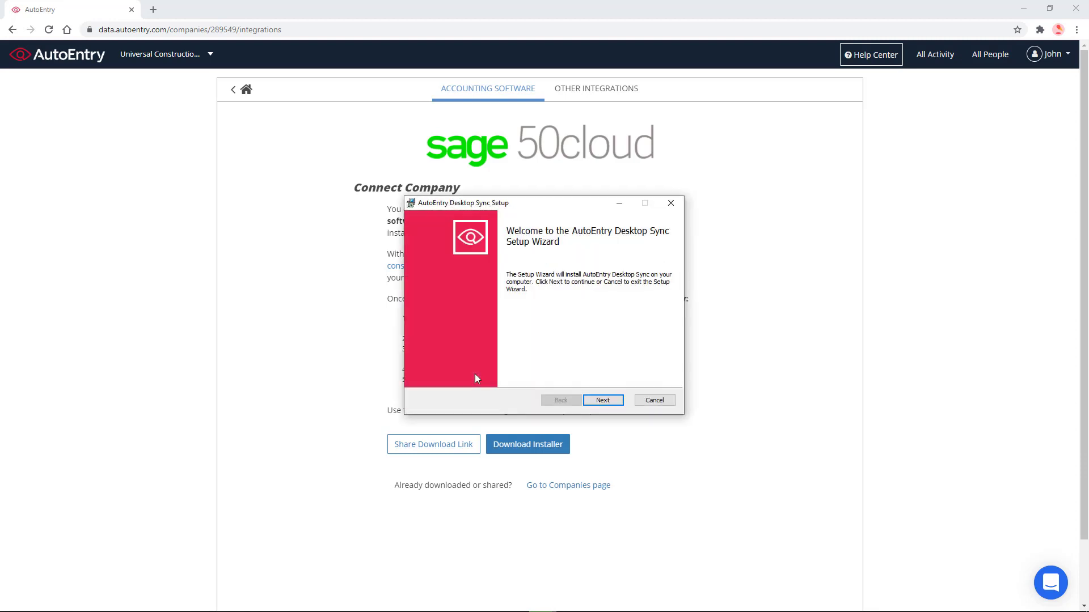
# Install AutoEntry Desktop Sync as a Windows Service and finish and close the setup.
pyautogui.click(603, 401)
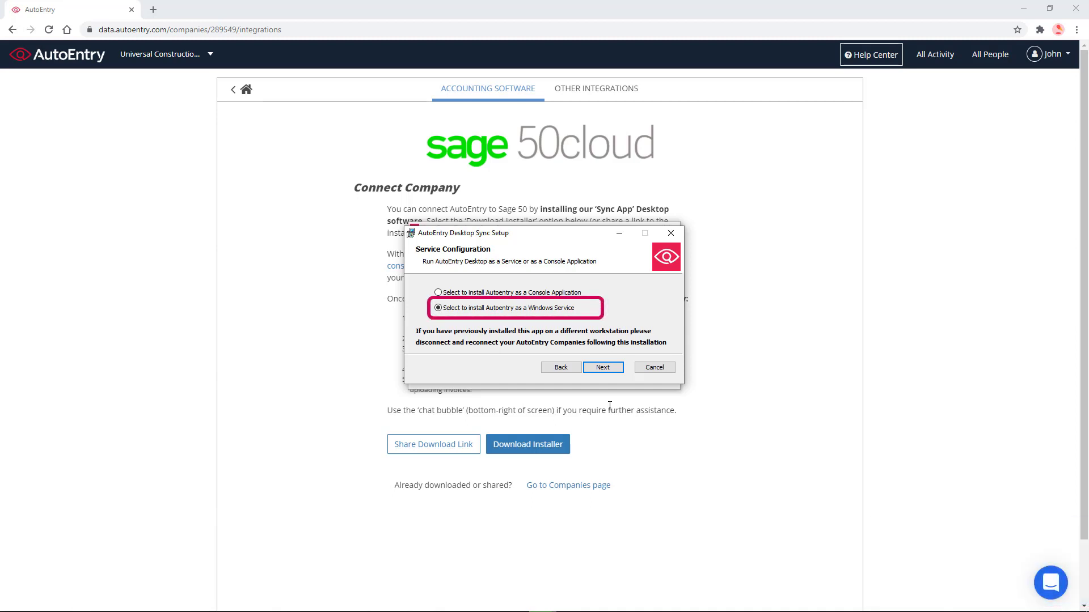
pyautogui.click(608, 369)
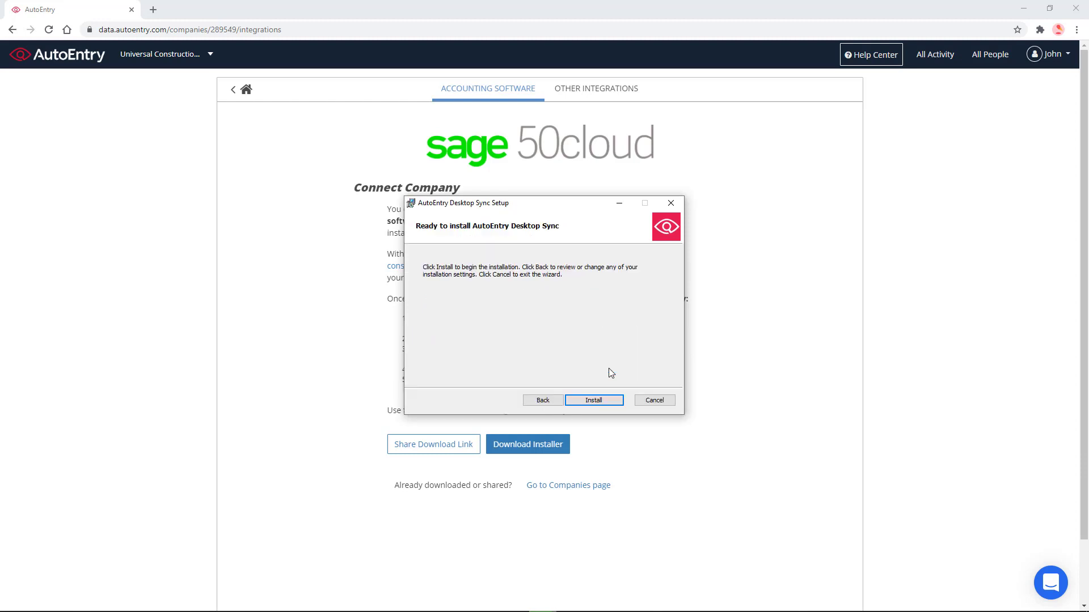
pyautogui.click(604, 403)
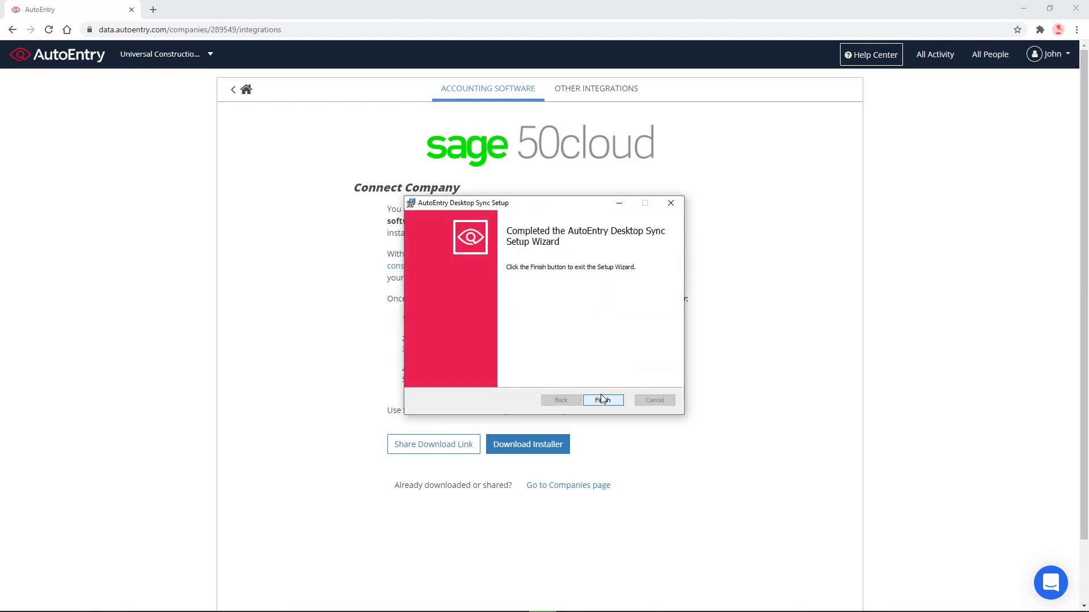
pyautogui.click(601, 399)
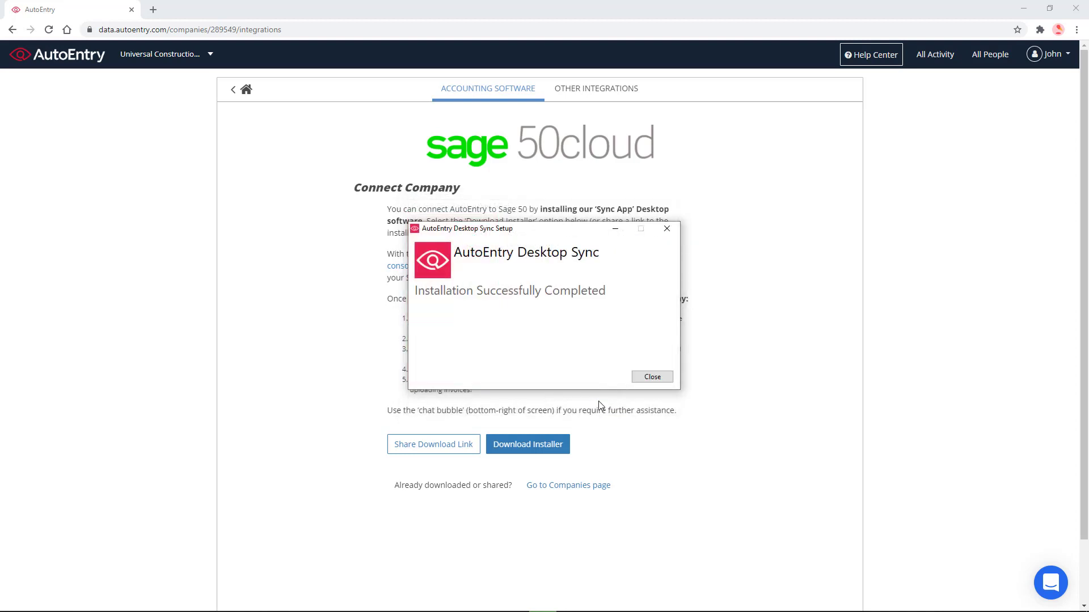
pyautogui.click(654, 379)
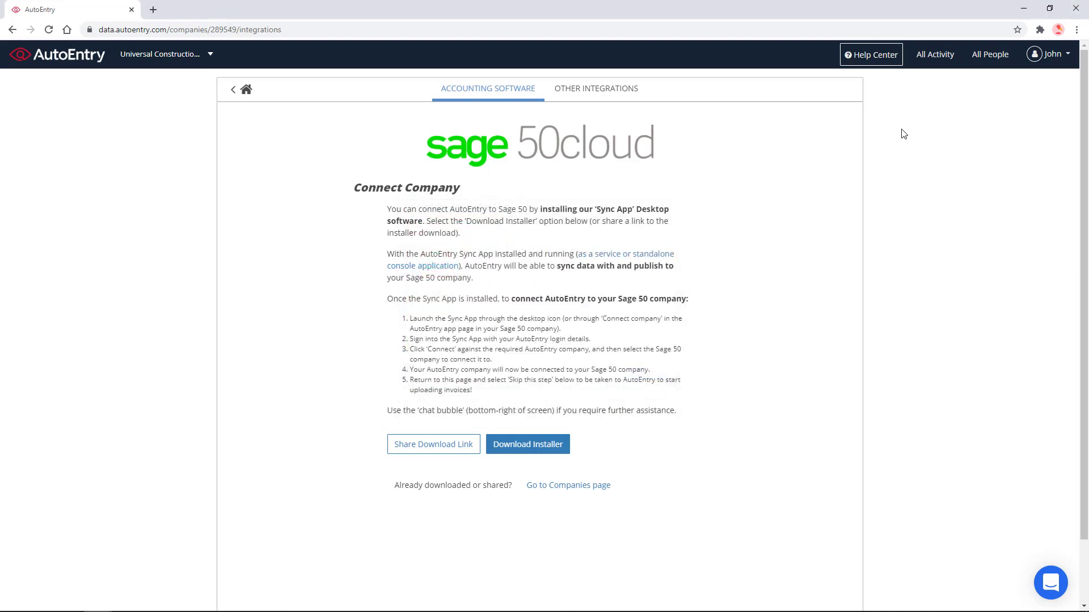
# Launch AutoEntry Desktop Sync from the desktop and log in with the AutoEntry account's e-mail and password.
pyautogui.click(1024, 9)
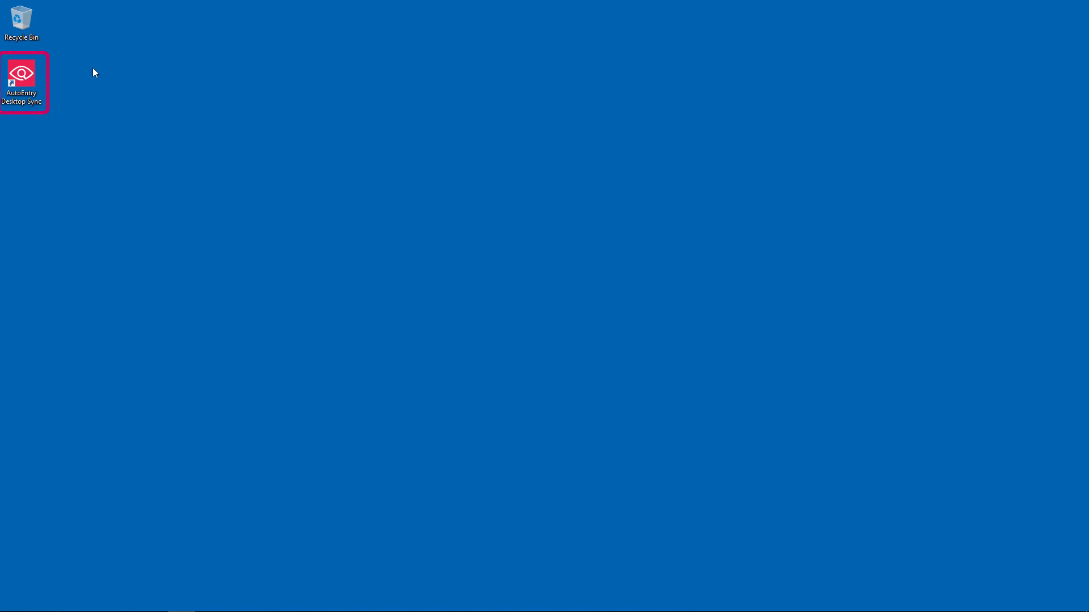
pyautogui.doubleClick(26, 79)
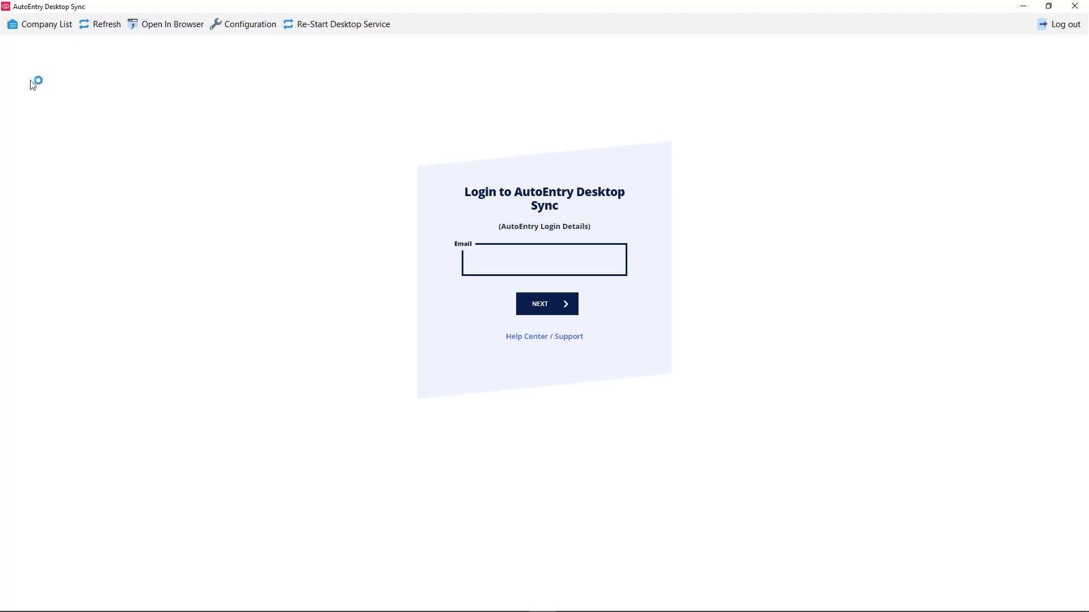
pyautogui.click(499, 250)
pyautogui.hotkey('ctrl', 'v')
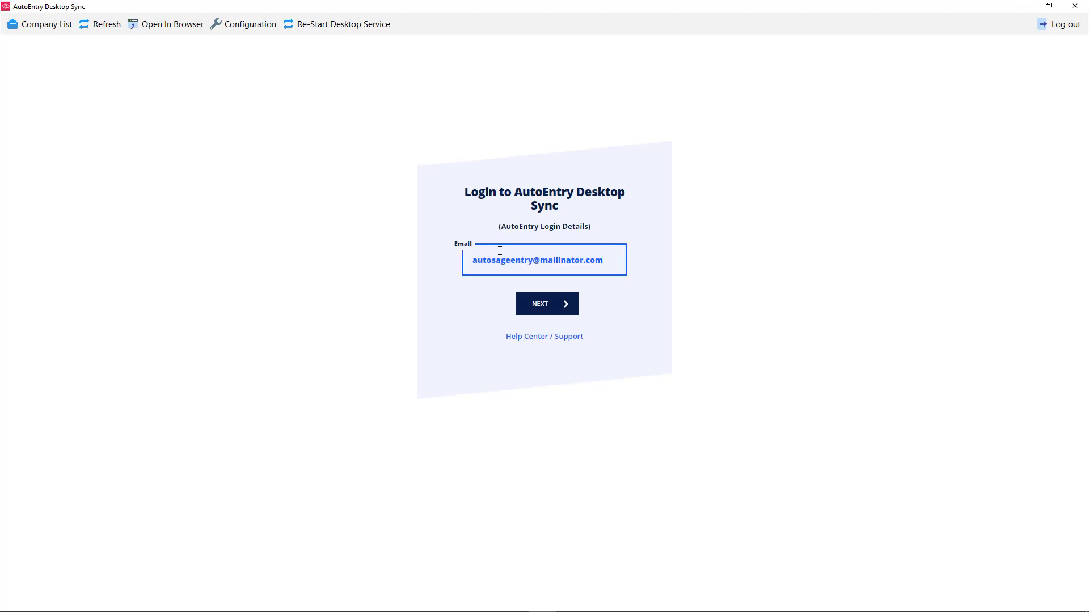
pyautogui.click(544, 304)
pyautogui.hotkey('ctrl', 'v')
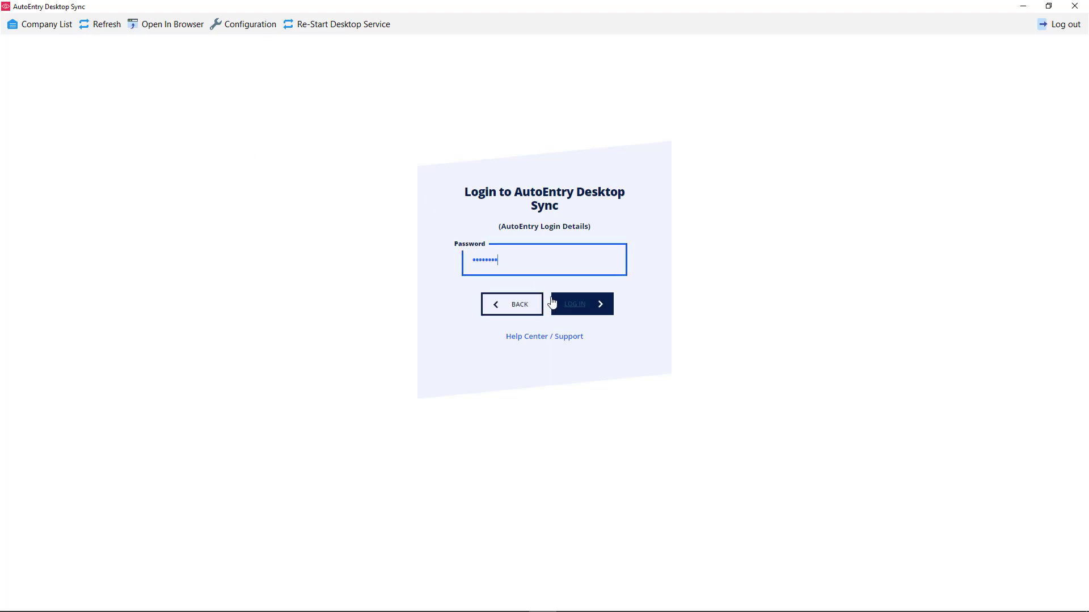
pyautogui.click(553, 303)
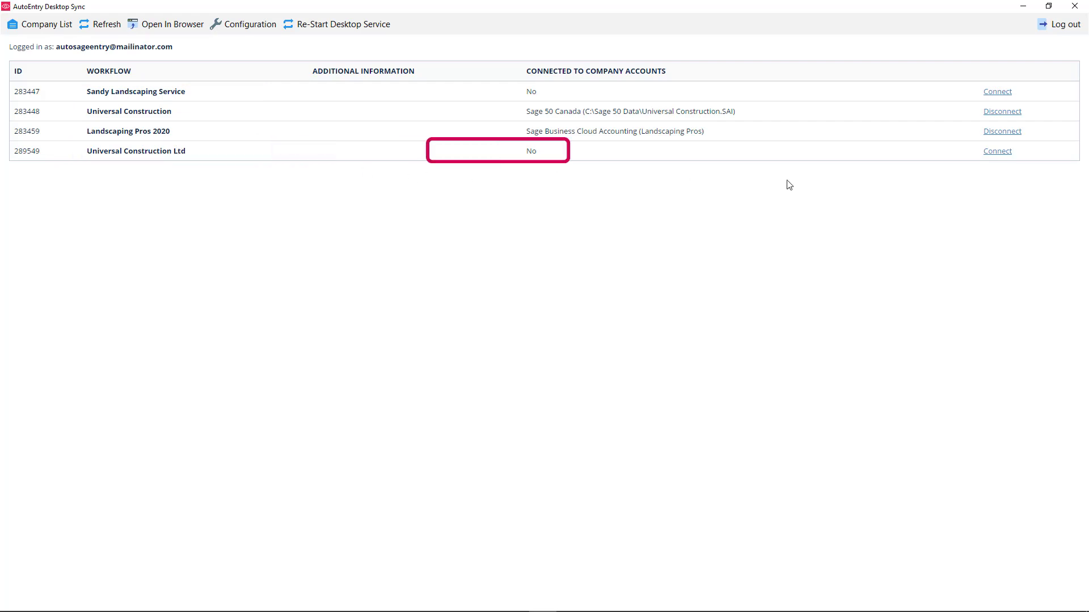
# Start connecting Universal Construction Ltd in the company list and choose Sage 50 Canada as its accounting software.
pyautogui.click(997, 151)
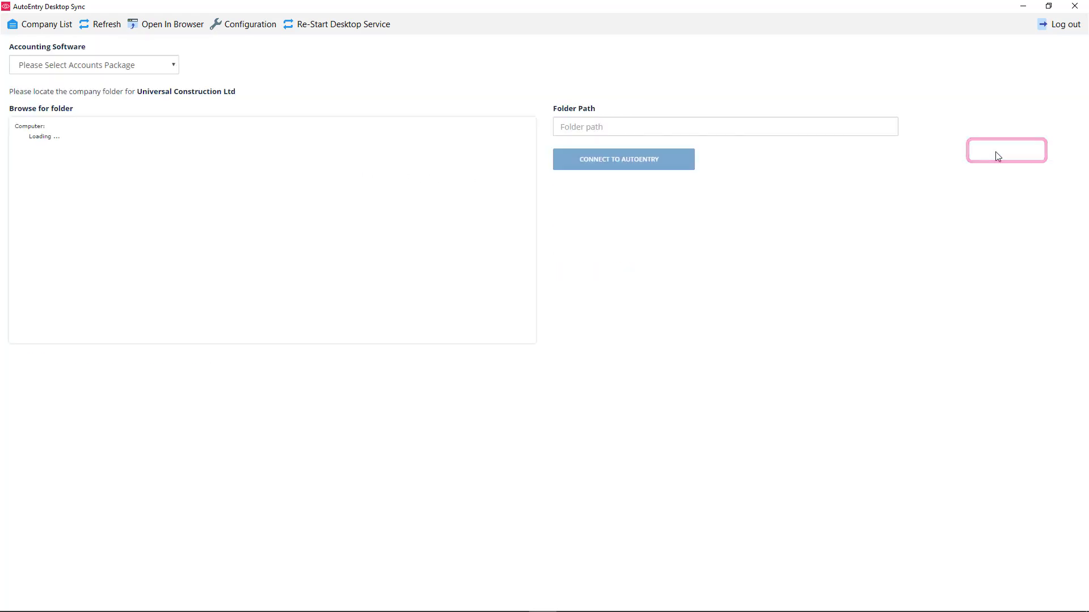
pyautogui.click(165, 65)
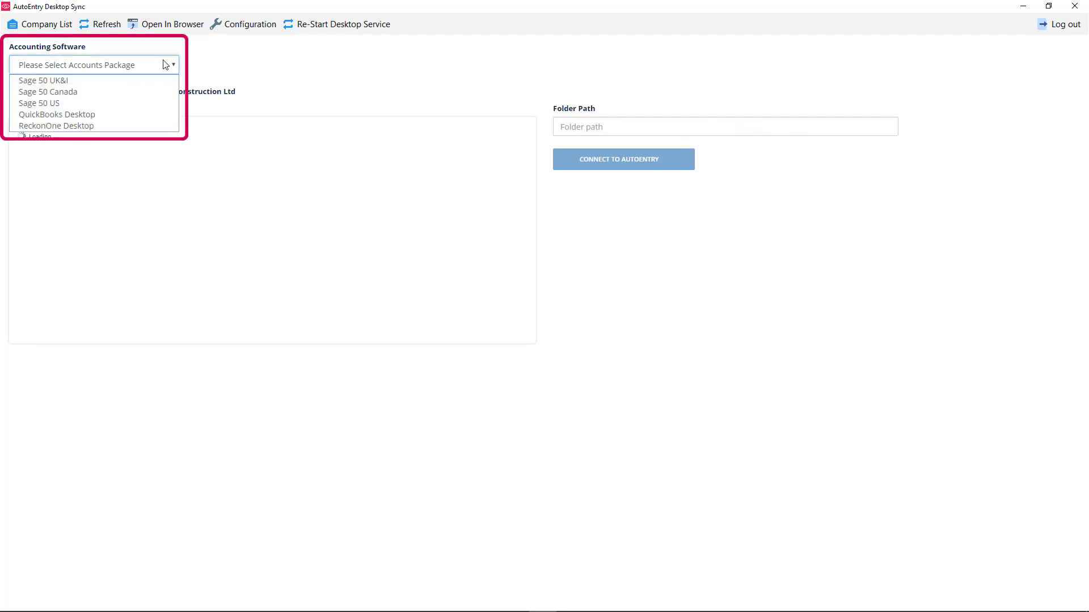
pyautogui.click(73, 92)
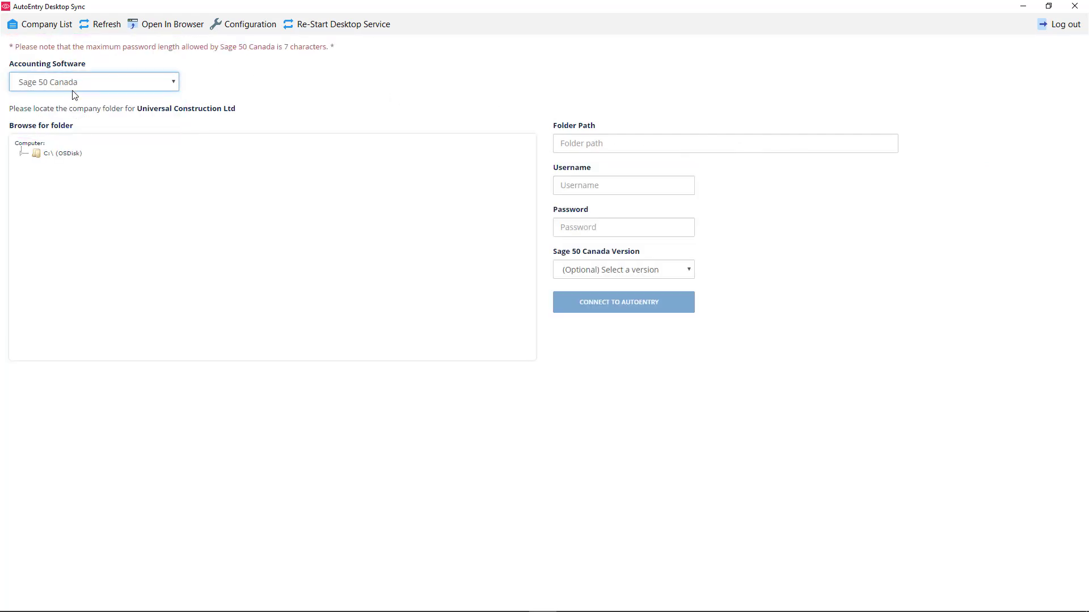
# Select the company file UNIVERSL.SAI in C:\Sage as the one to connect.
pyautogui.click(35, 157)
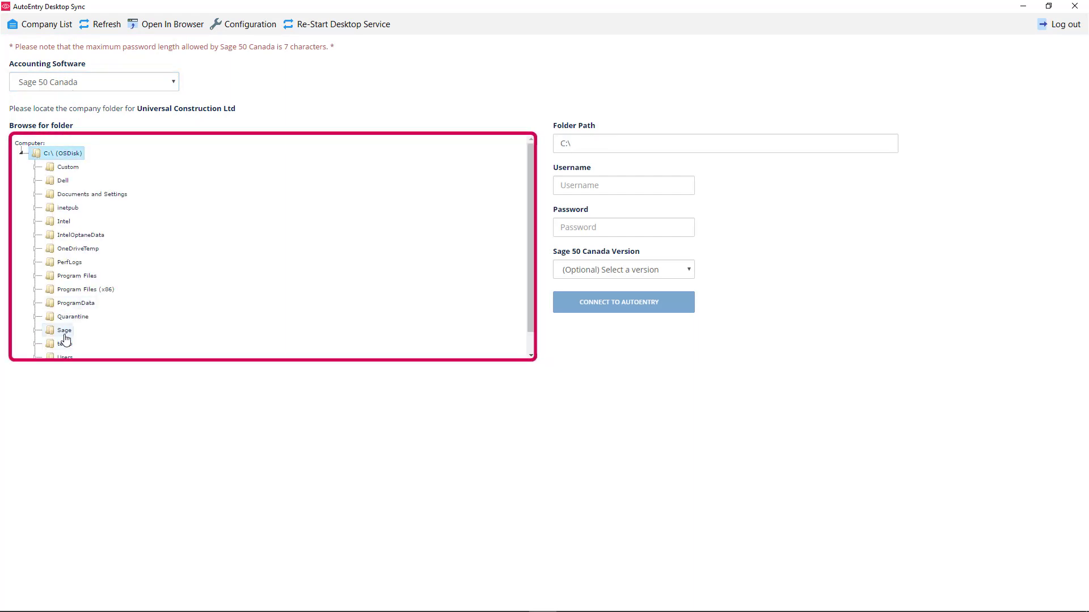
pyautogui.click(65, 333)
pyautogui.scroll(-3, 66, 339)
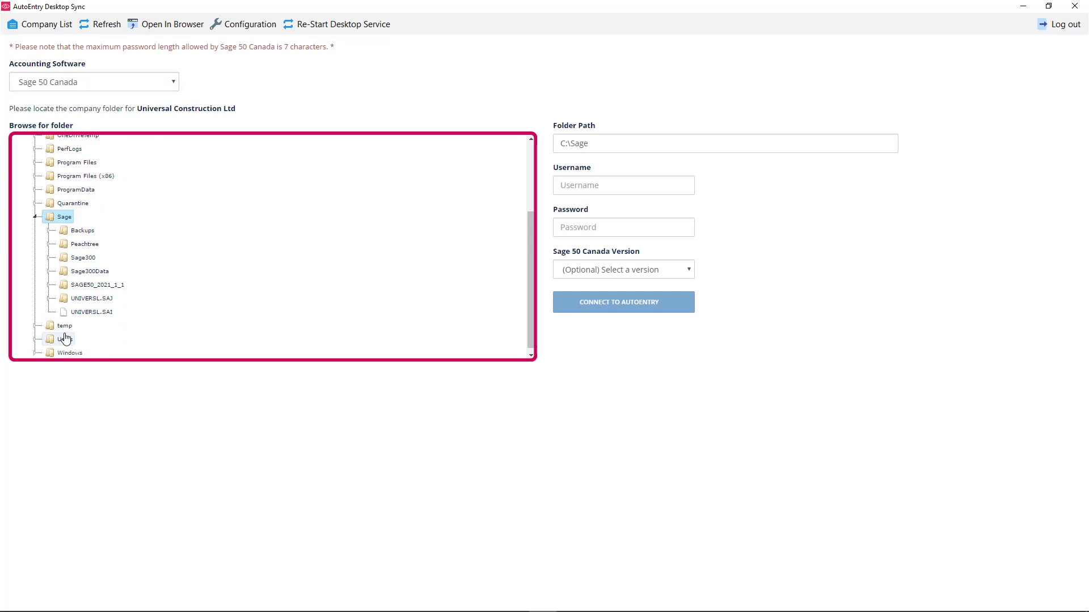
pyautogui.click(77, 316)
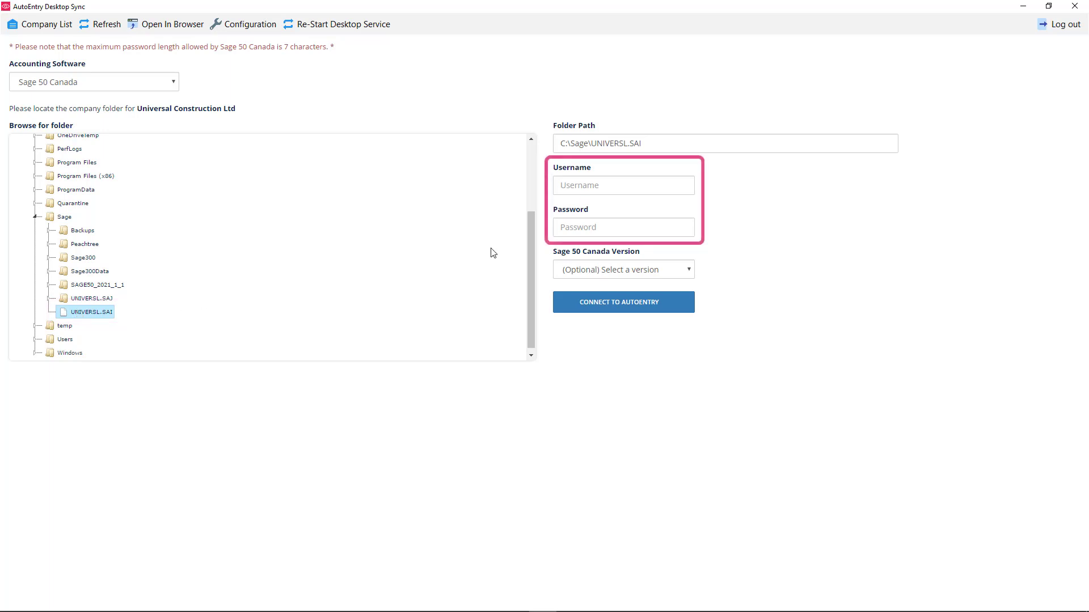
# Enter the username autoentry and its Sage 50 password, connect the company to AutoEntry, and refresh AutoEntry's integrations page in the browser.
pyautogui.click(606, 185)
pyautogui.write('autoentry')
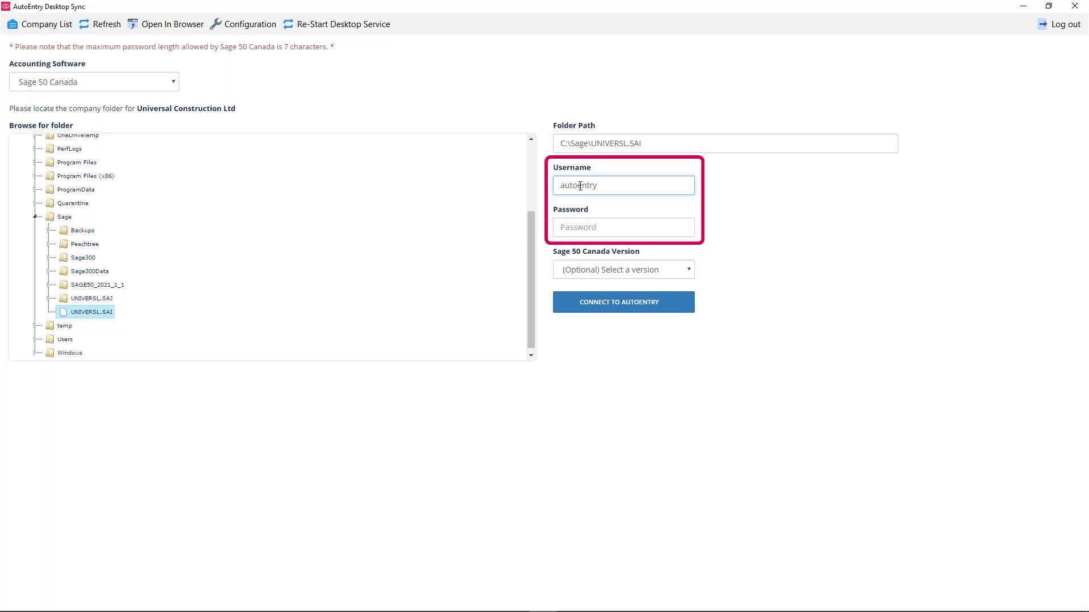
pyautogui.press('Tab')
pyautogui.write('••••••••')
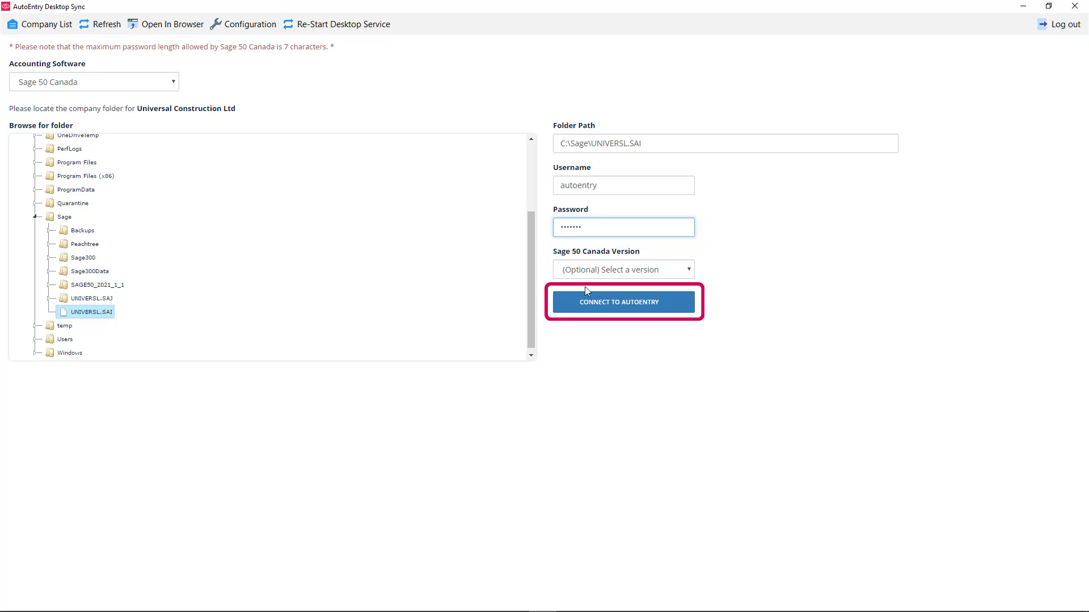
pyautogui.press('BackSpace')
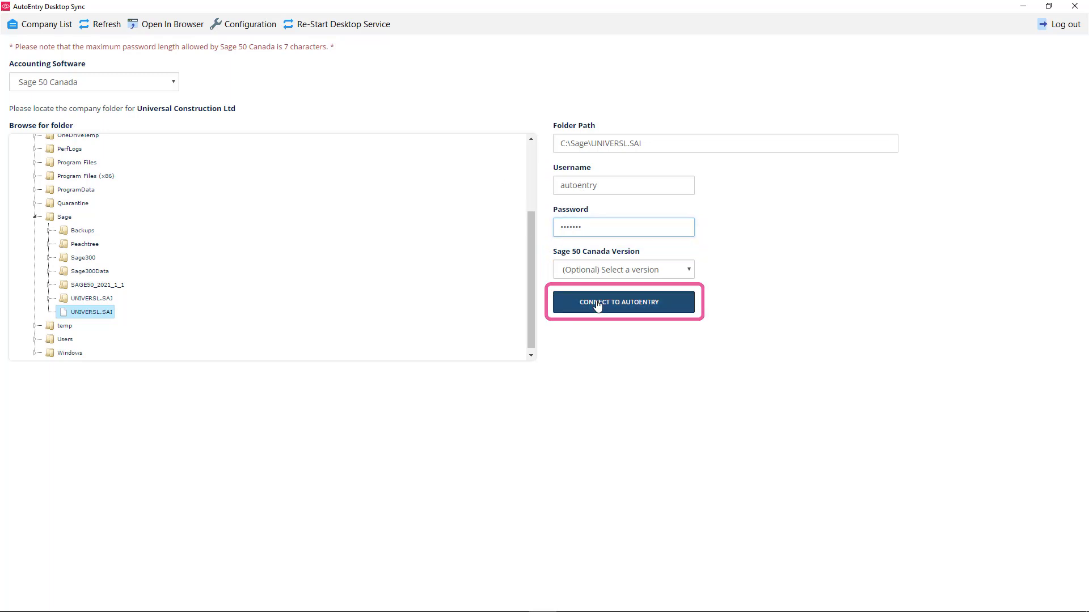
pyautogui.click(597, 305)
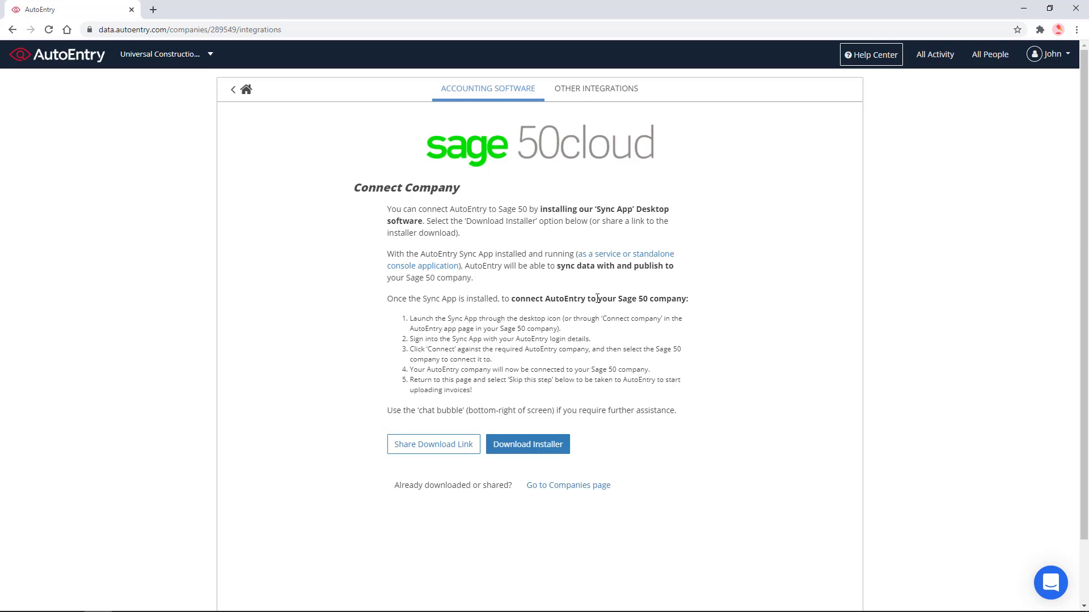
pyautogui.press('F5')
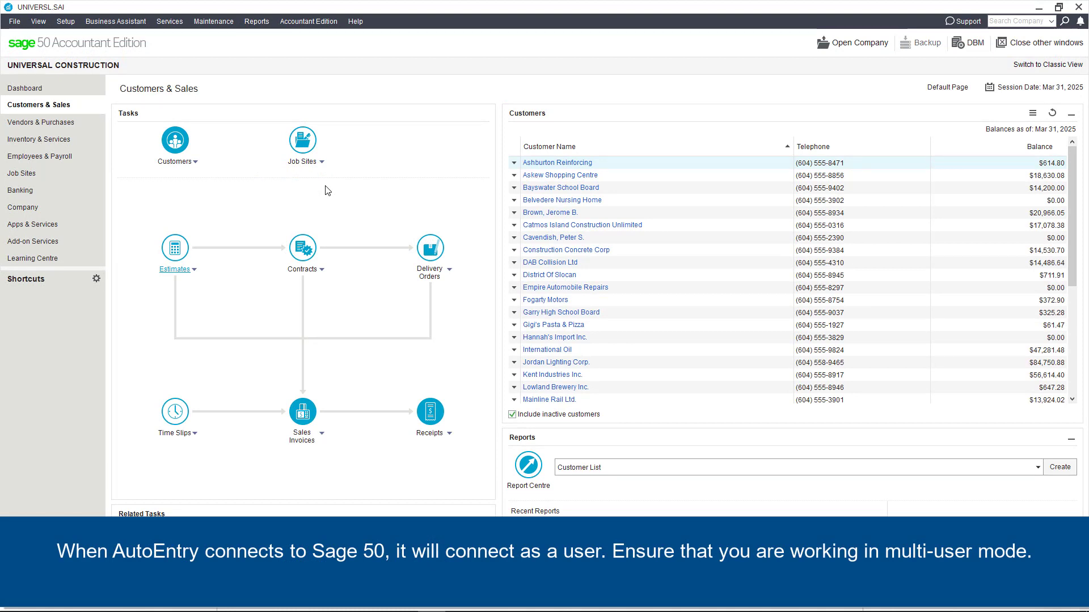
# Switch to Sage 50 and put the UNIVERSL.SAI company file into multi-user mode.
pyautogui.click(21, 25)
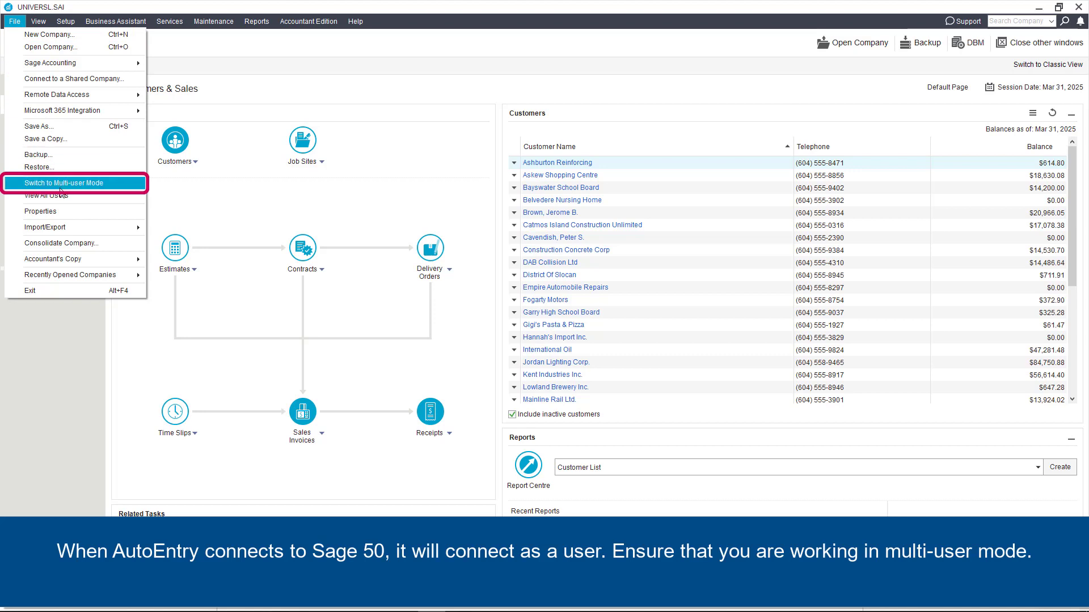